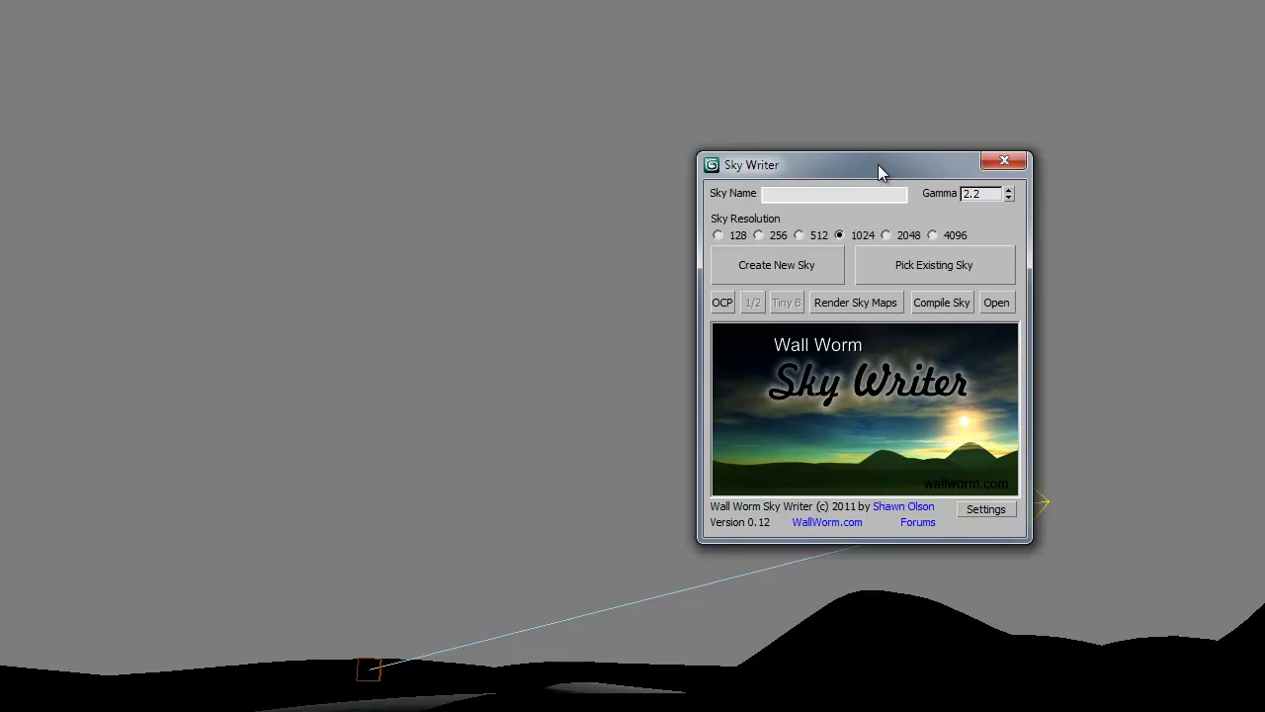
Create a new sky named Custom_Sky001 in Sky Writer.
{"action": "left_click_drag", "start_coordinate": [884, 169], "coordinate": [1077, 69]}
{"action": "left_click", "coordinate": [1056, 96]}
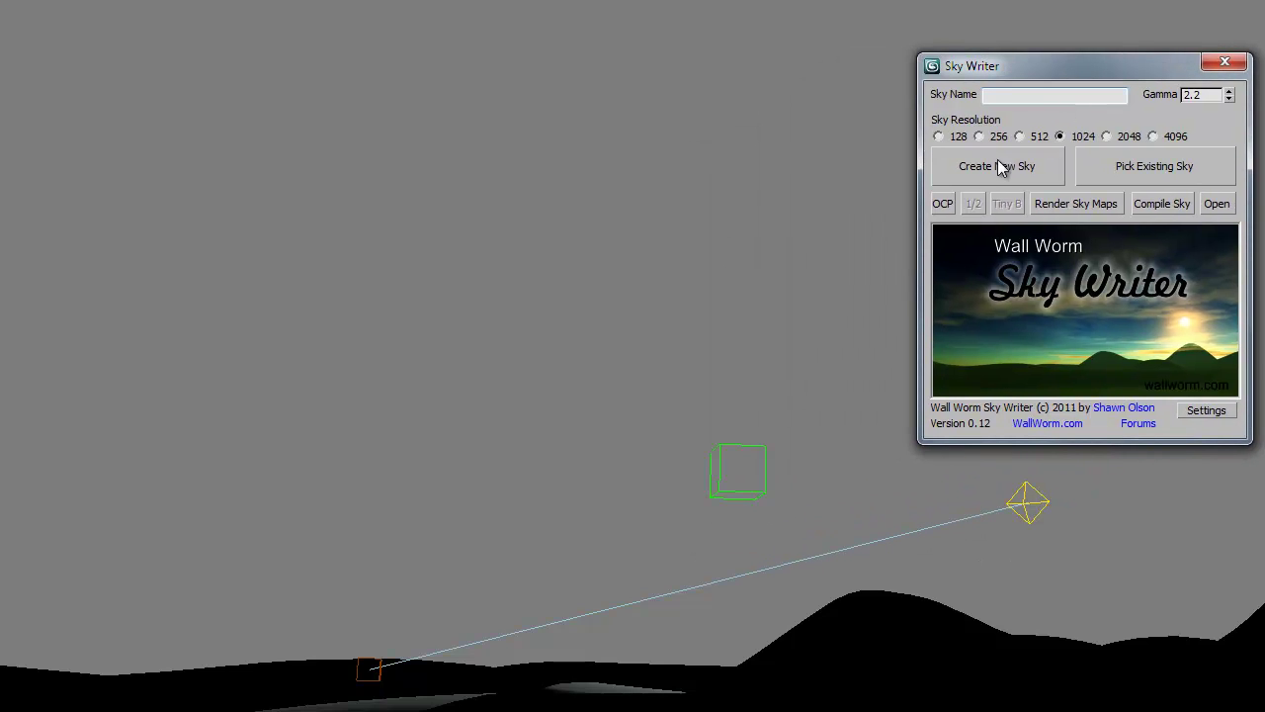
{"action": "left_click", "coordinate": [1019, 168]}
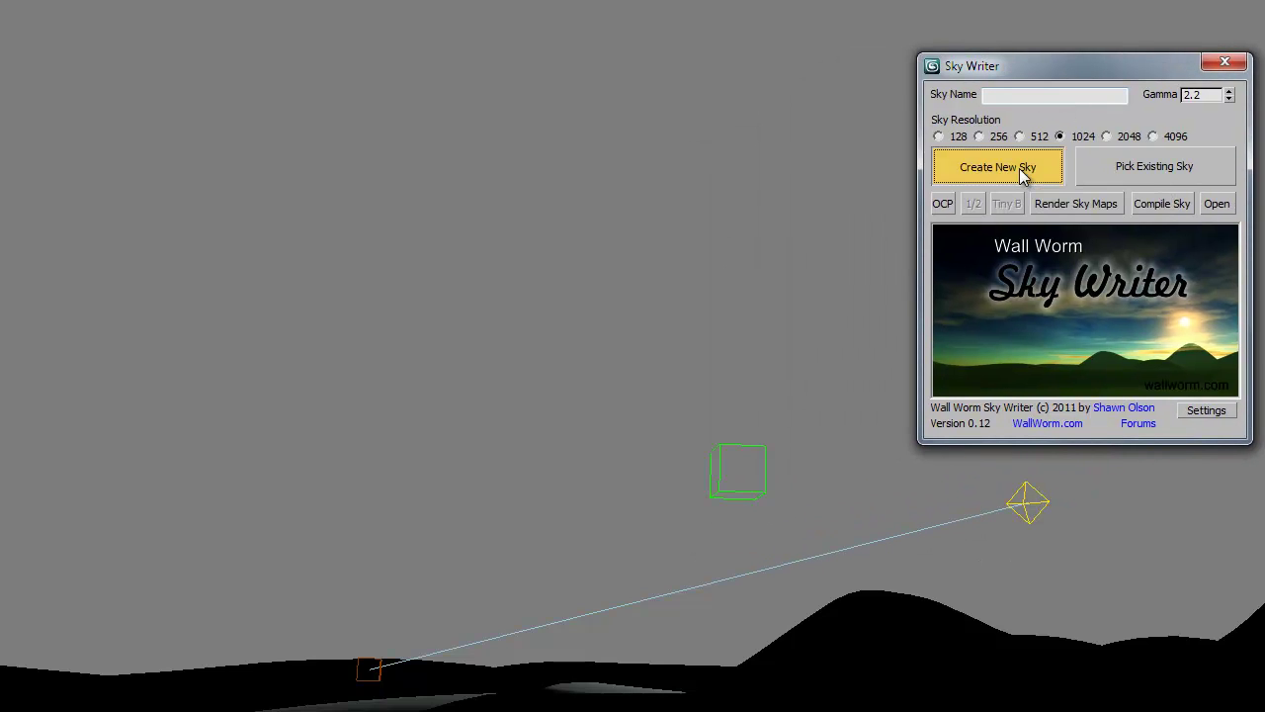
Raise the SKY Writer cube along Z so it sits above the terrain.
{"action": "right_click", "coordinate": [484, 682]}
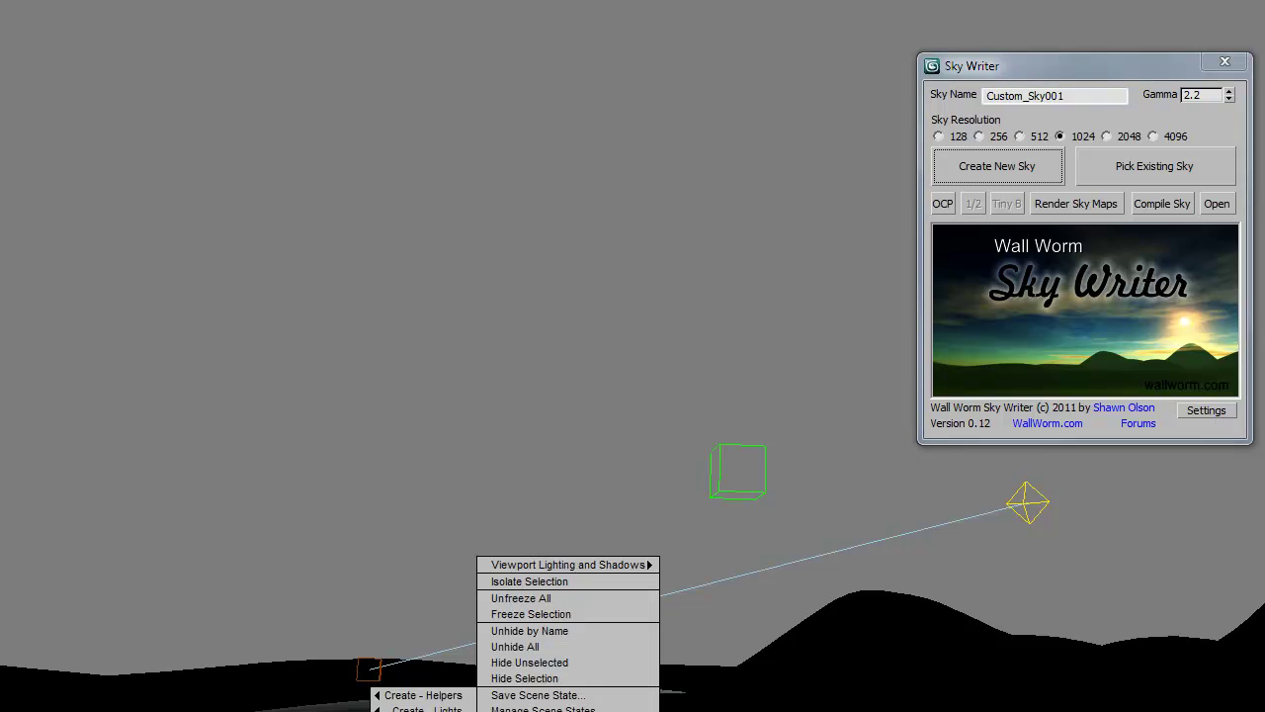
{"action": "left_click", "coordinate": [481, 679]}
{"action": "left_click_drag", "start_coordinate": [480, 676], "coordinate": [482, 553]}
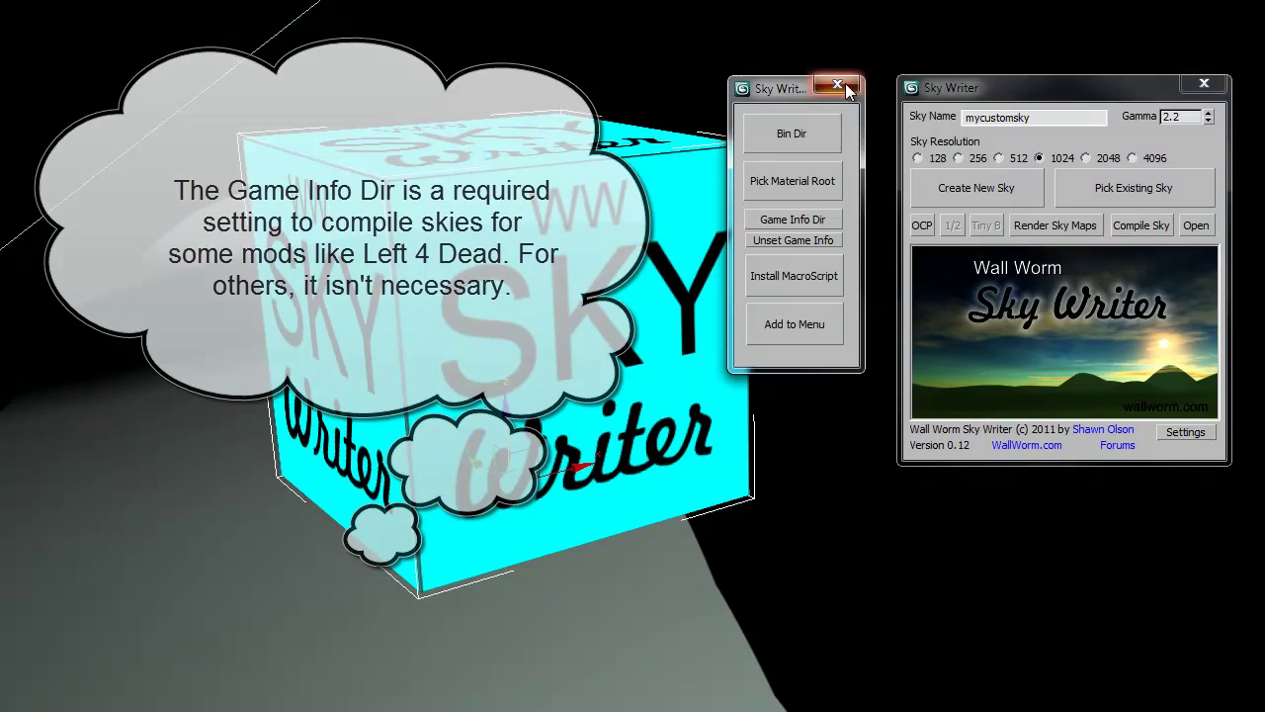
{"action": "left_click", "coordinate": [842, 85]}
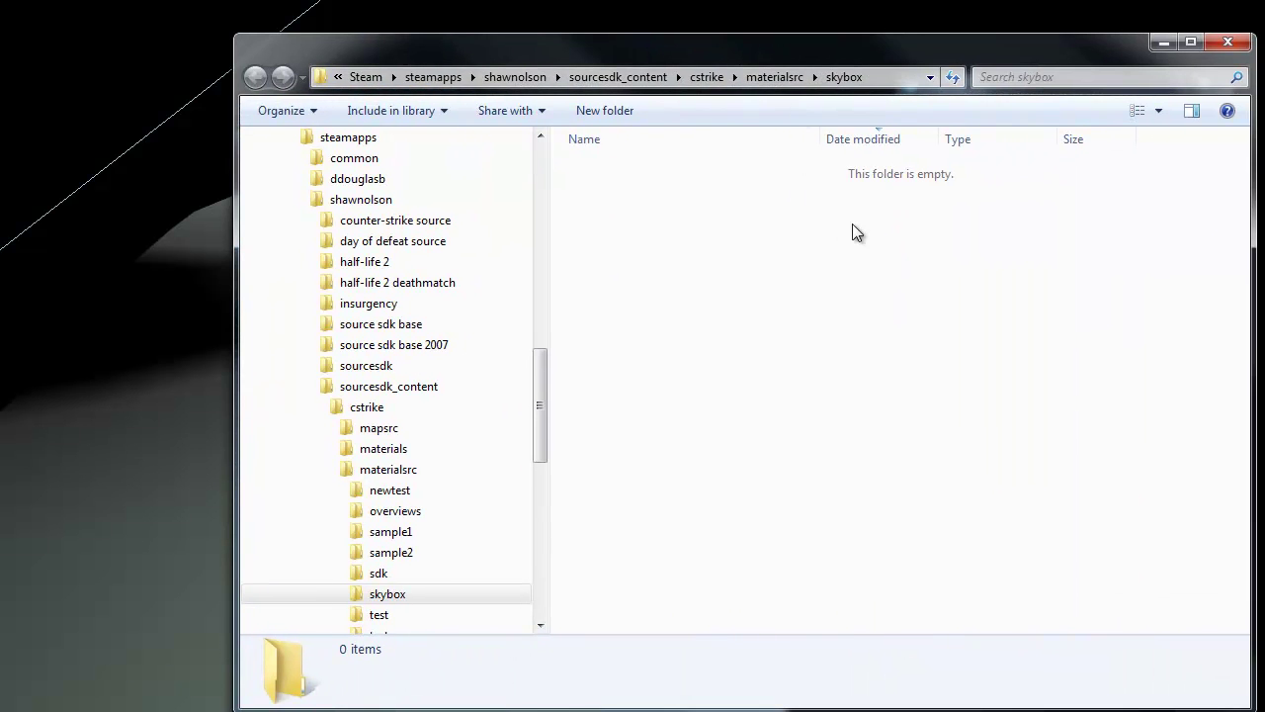
Arrange the Explorer window beside Sky Writer and view the full materialsrc\skybox path.
{"action": "left_click_drag", "start_coordinate": [879, 59], "coordinate": [714, 44]}
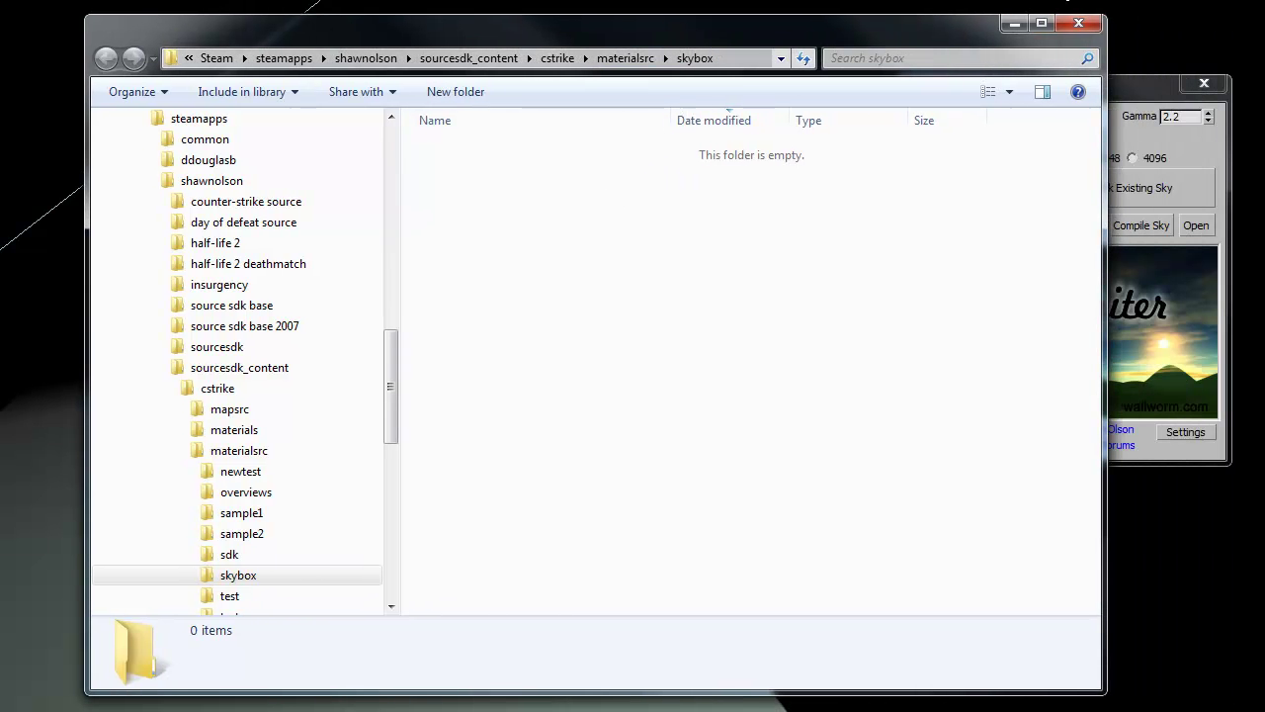
{"action": "left_click_drag", "start_coordinate": [1106, 16], "coordinate": [1147, 208]}
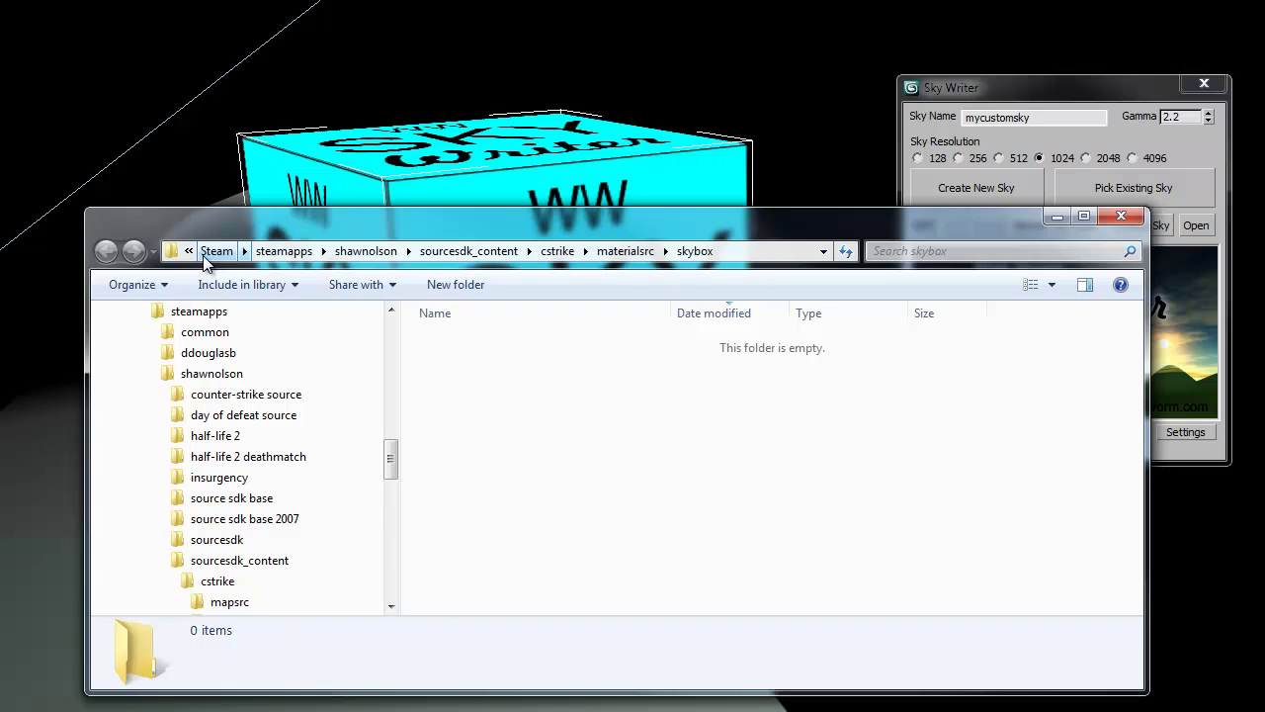
{"action": "left_click", "coordinate": [742, 250]}
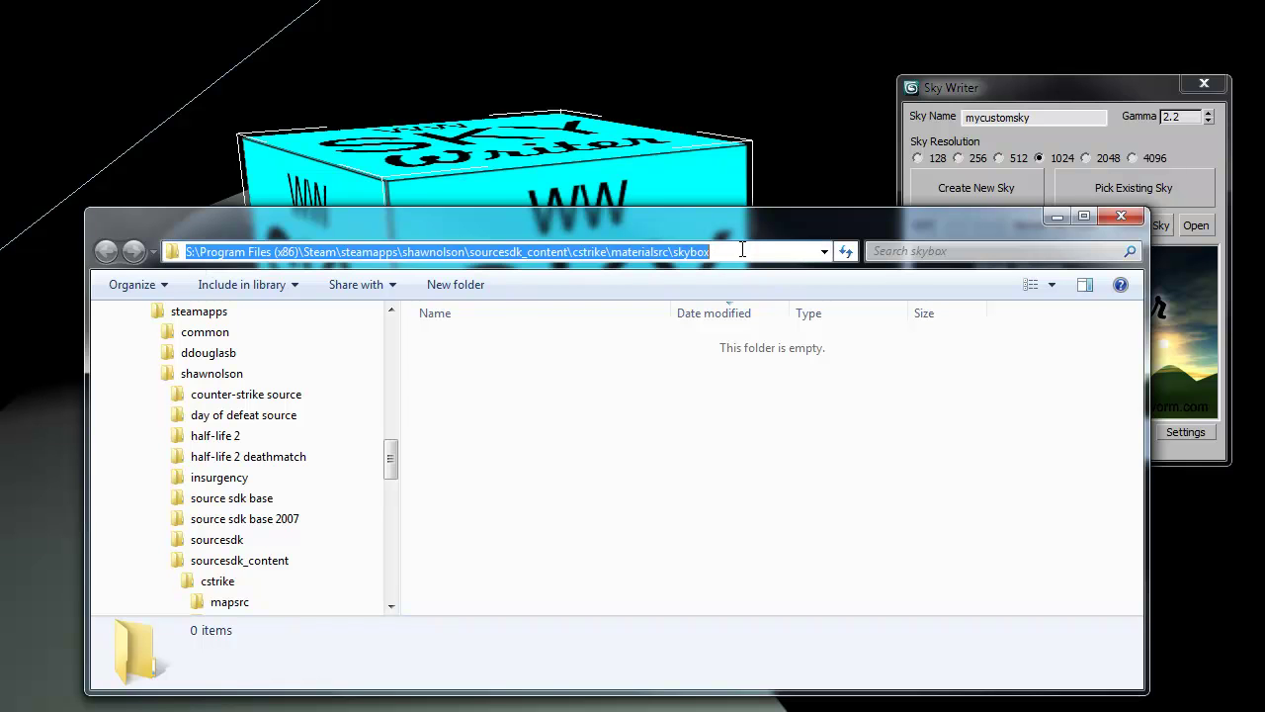
{"action": "left_click", "coordinate": [742, 250]}
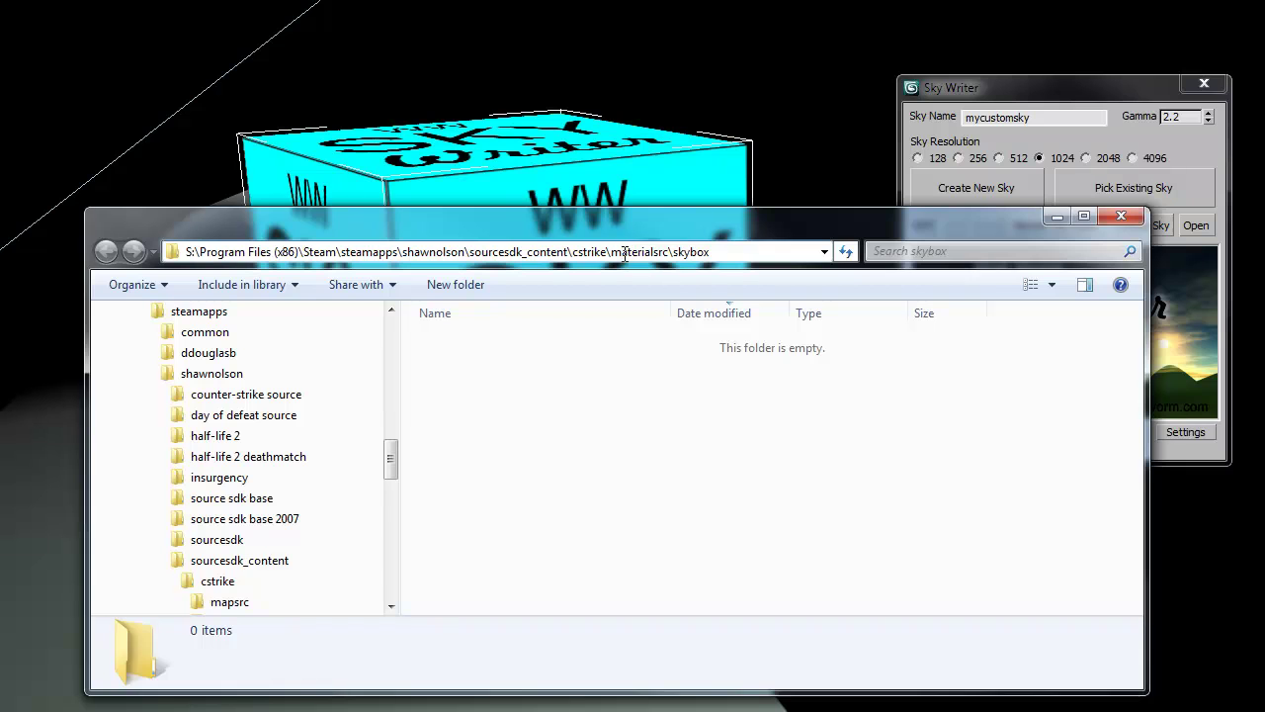
{"action": "left_click_drag", "start_coordinate": [723, 228], "coordinate": [730, 181]}
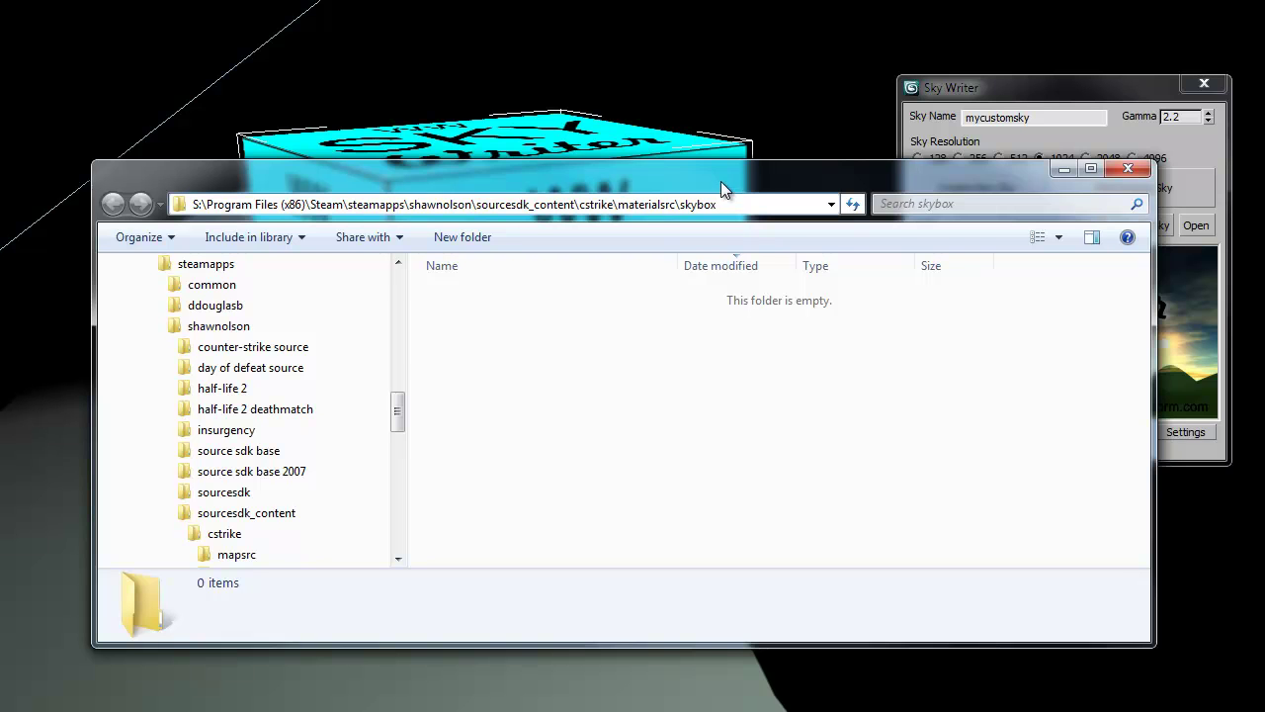
{"action": "left_click_drag", "start_coordinate": [723, 187], "coordinate": [773, 316]}
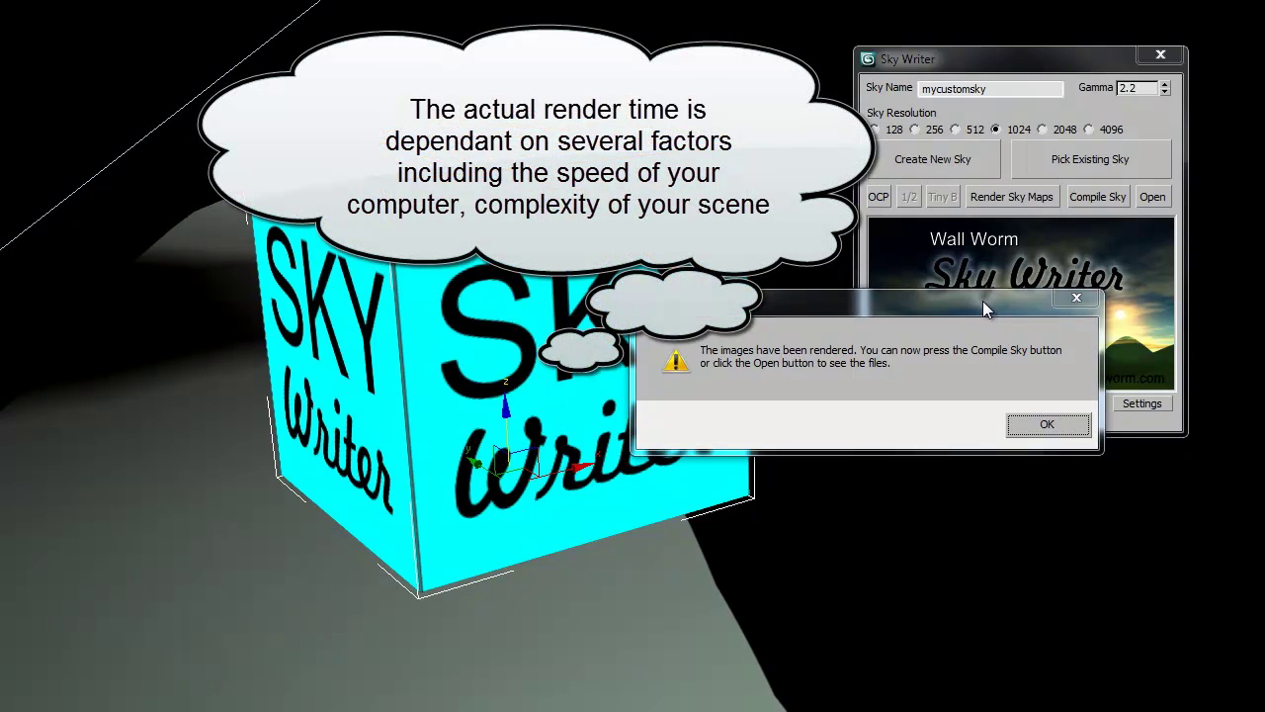
Move the 'images have been rendered' message aside after the mycustomsky sky maps render.
{"action": "left_click_drag", "start_coordinate": [982, 302], "coordinate": [892, 251]}
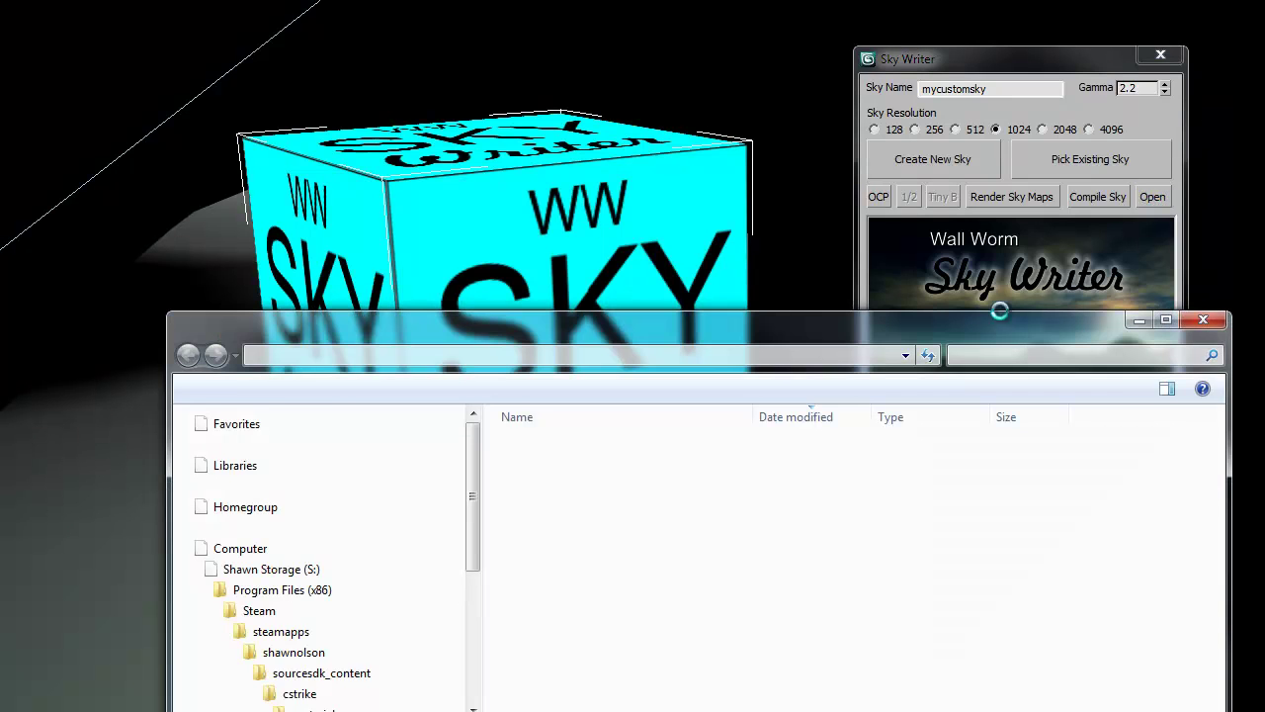
Enlarge the Explorer window to list all 15 skybox files, then return to Sky Writer.
{"action": "left_click_drag", "start_coordinate": [955, 341], "coordinate": [982, 82]}
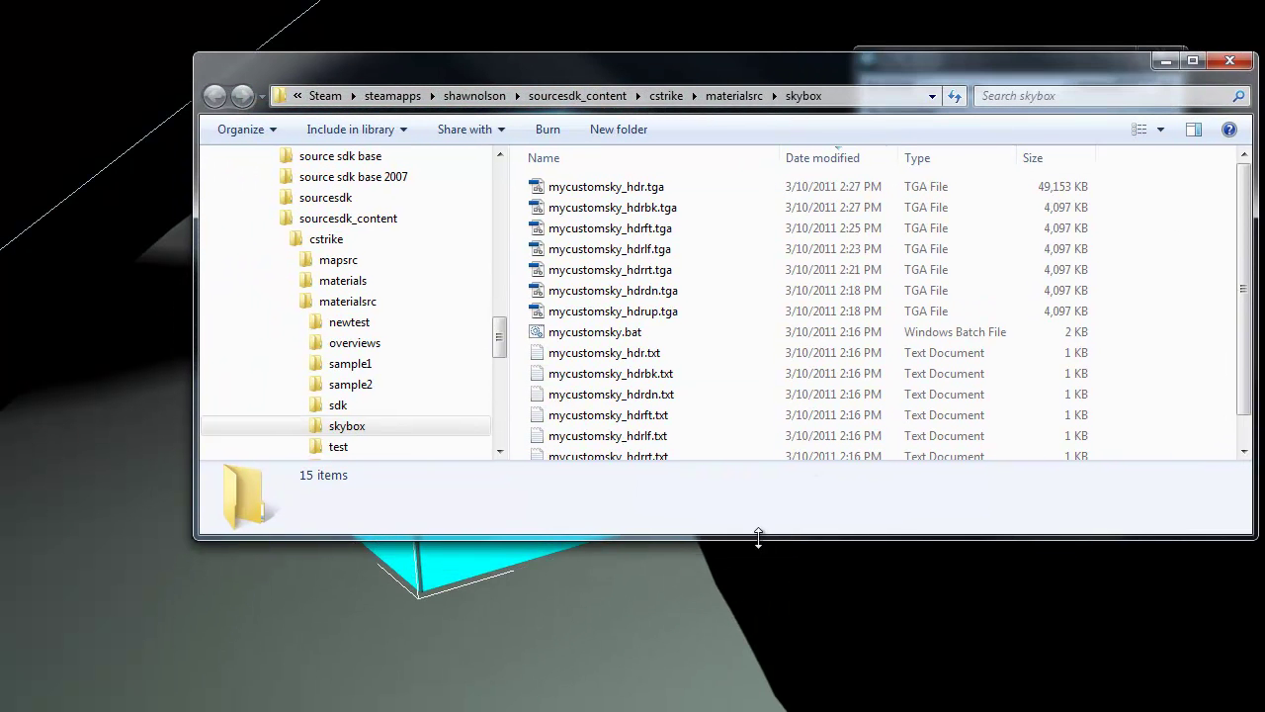
{"action": "left_click_drag", "start_coordinate": [753, 607], "coordinate": [757, 672]}
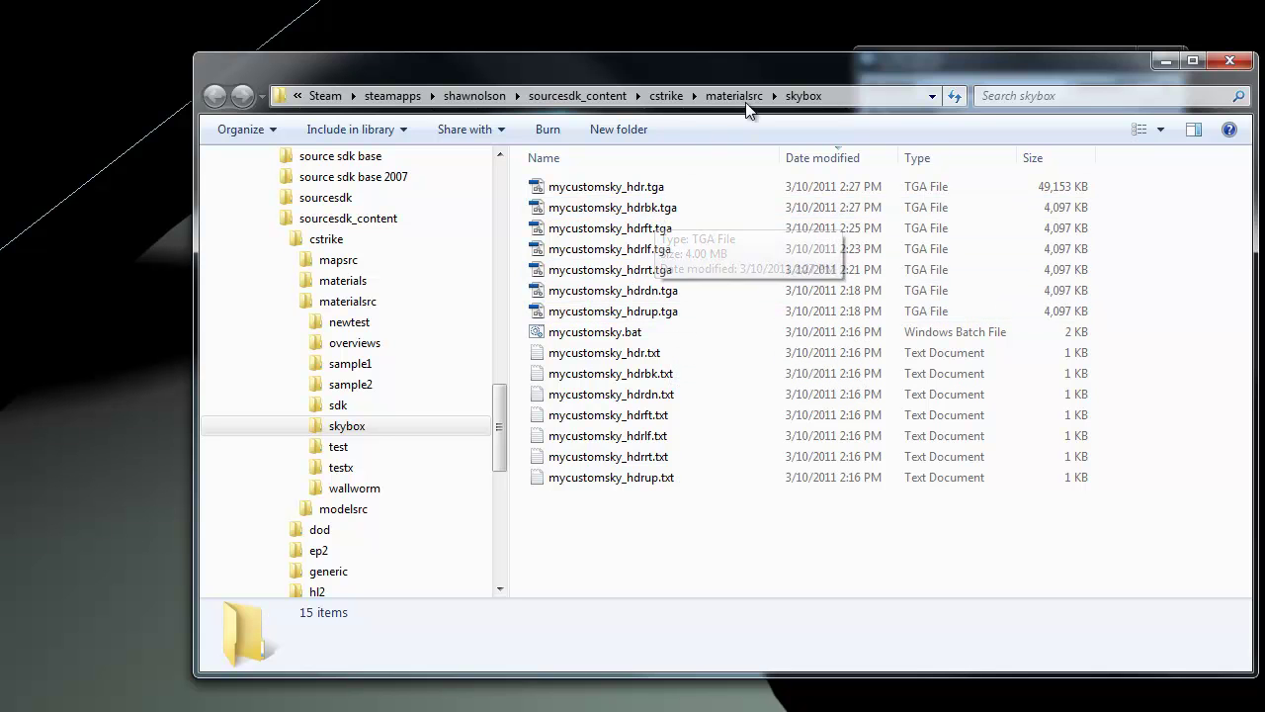
{"action": "left_click_drag", "start_coordinate": [771, 77], "coordinate": [805, 408]}
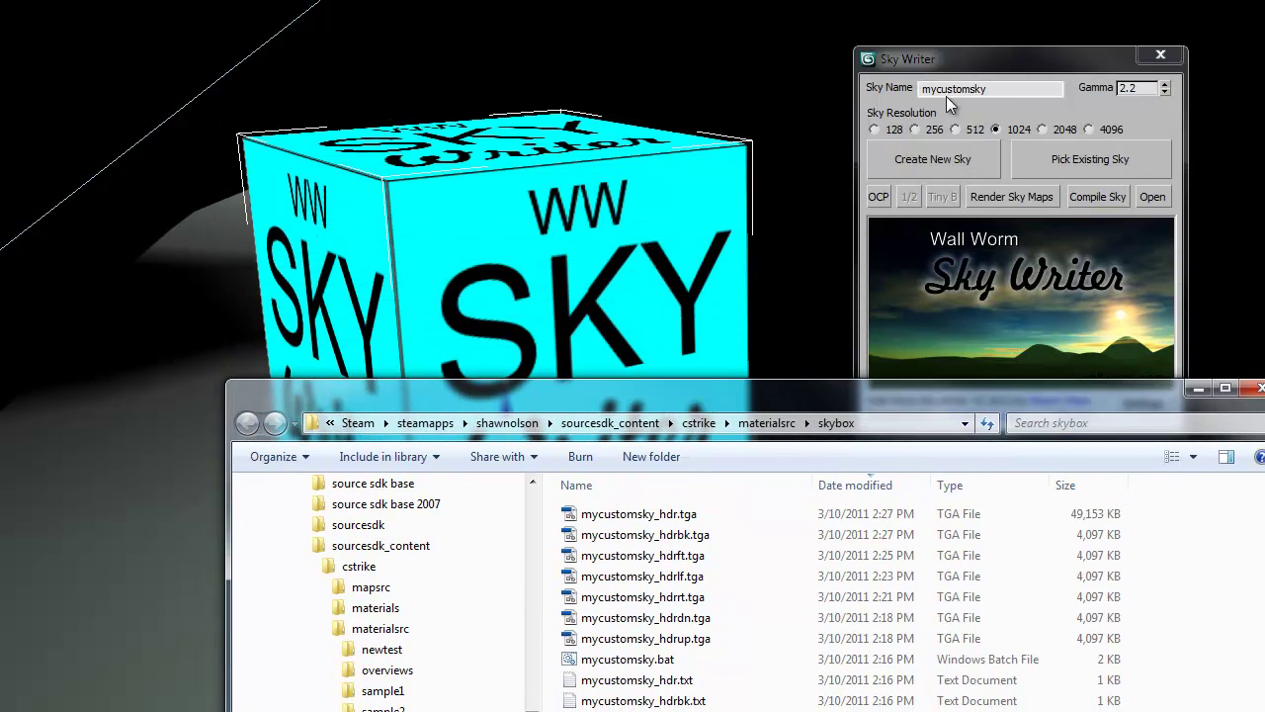
{"action": "left_click_drag", "start_coordinate": [946, 65], "coordinate": [860, 70]}
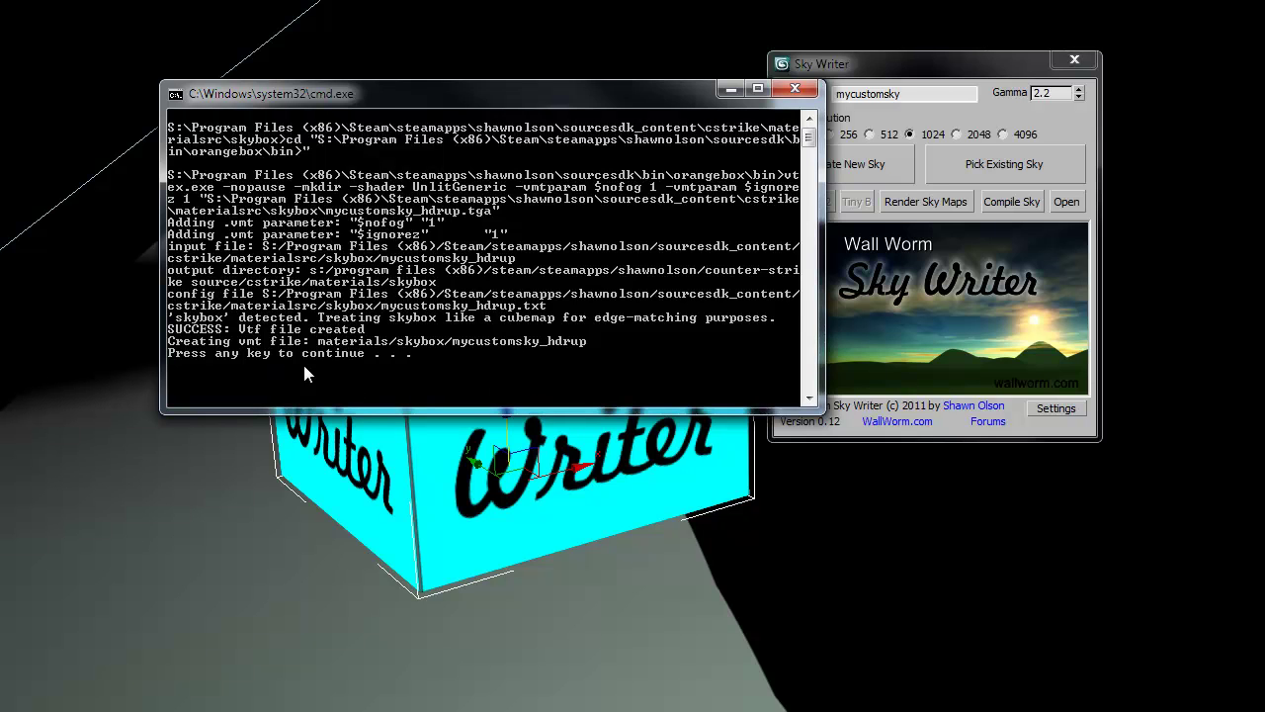
Continue the compile through the hdrdn, hdrrt, hdrlf, hdrft and hdrbk sky faces.
{"action": "key", "text": "Return"}
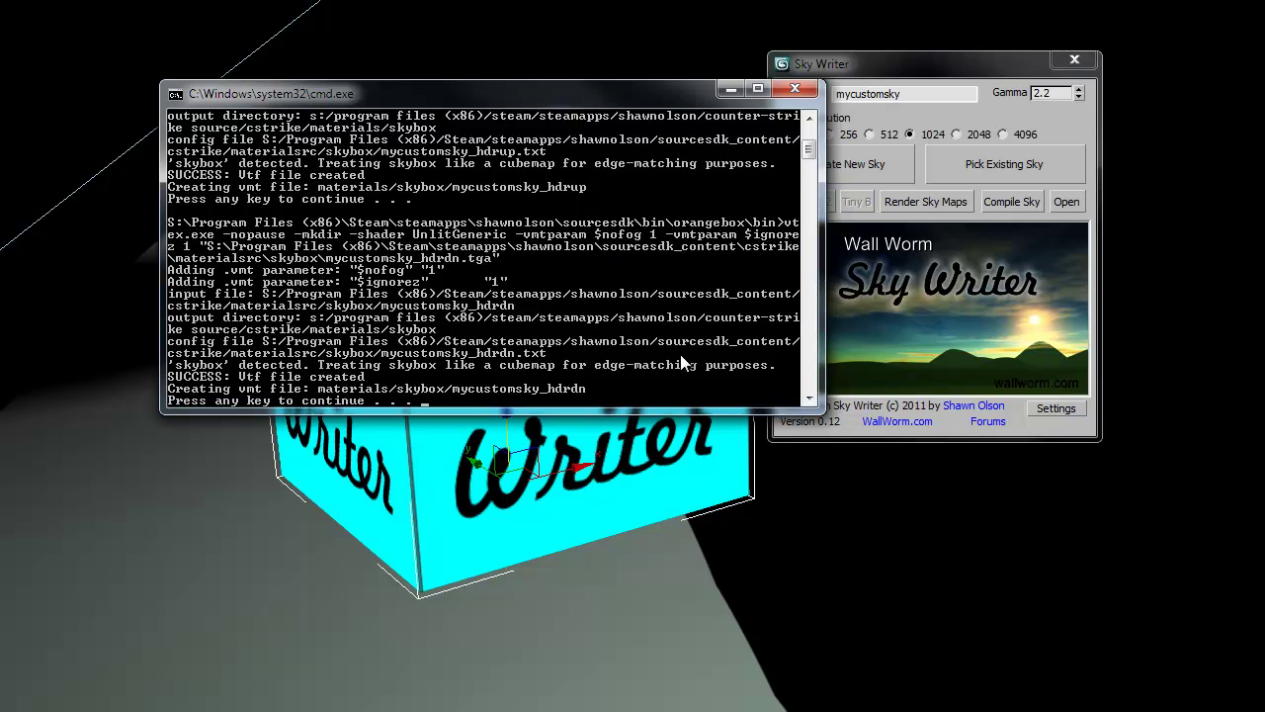
{"action": "key", "text": "Return"}
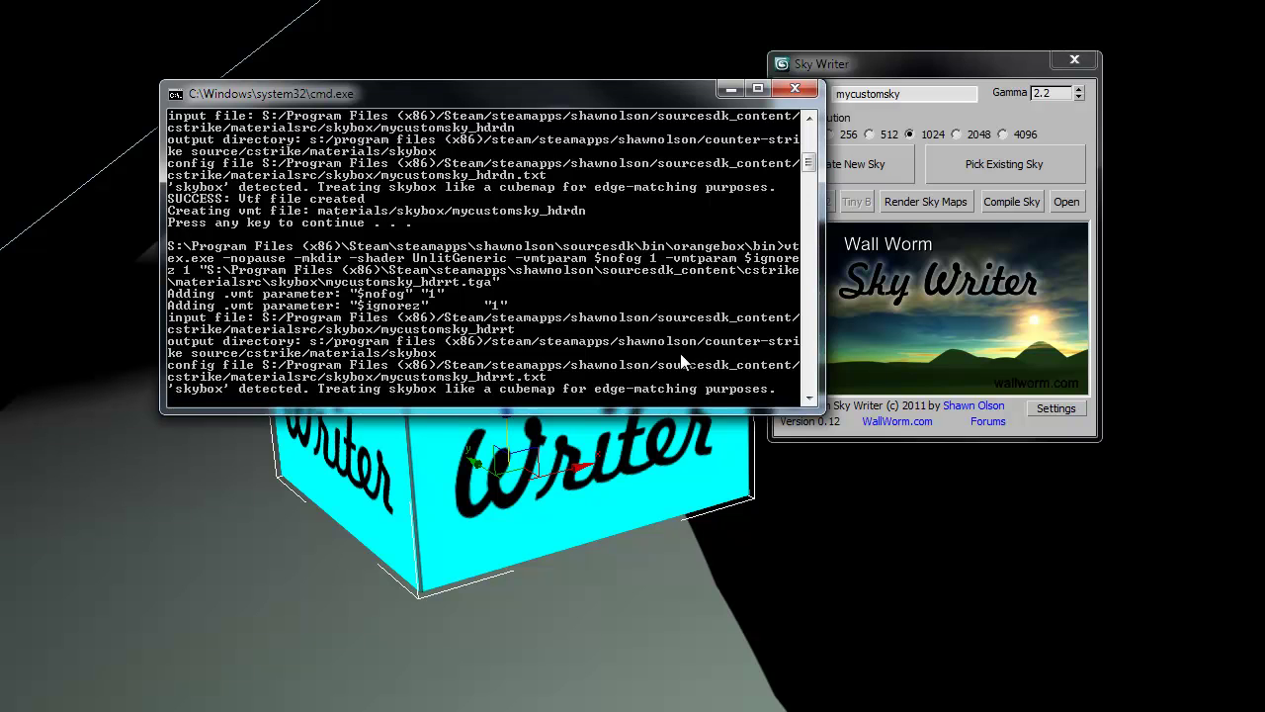
{"action": "key", "text": "Return"}
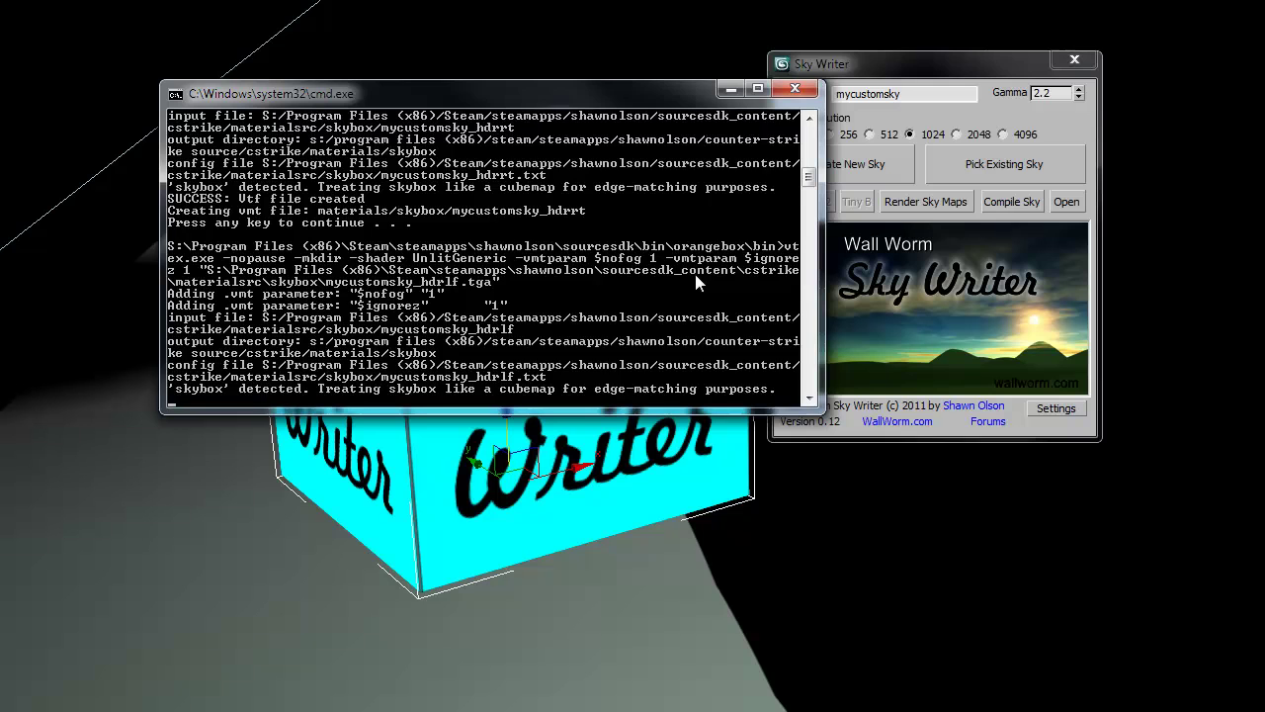
{"action": "key", "text": "Return"}
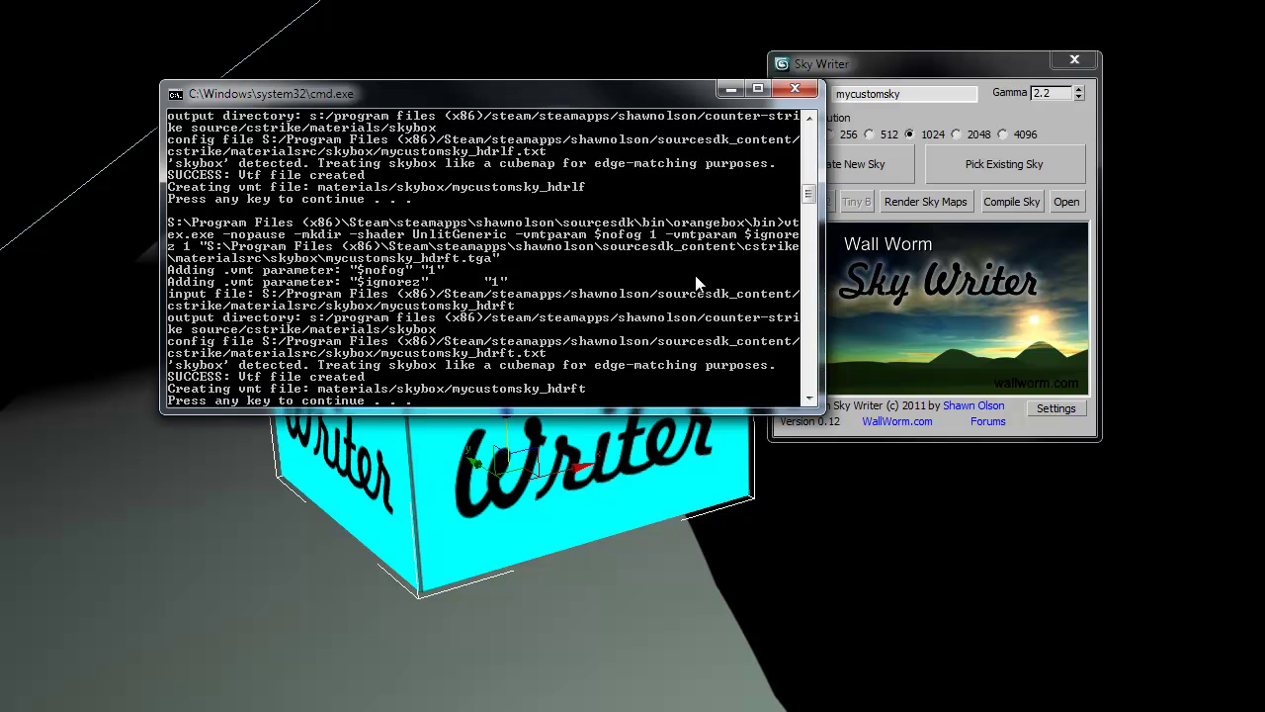
{"action": "key", "text": "Return"}
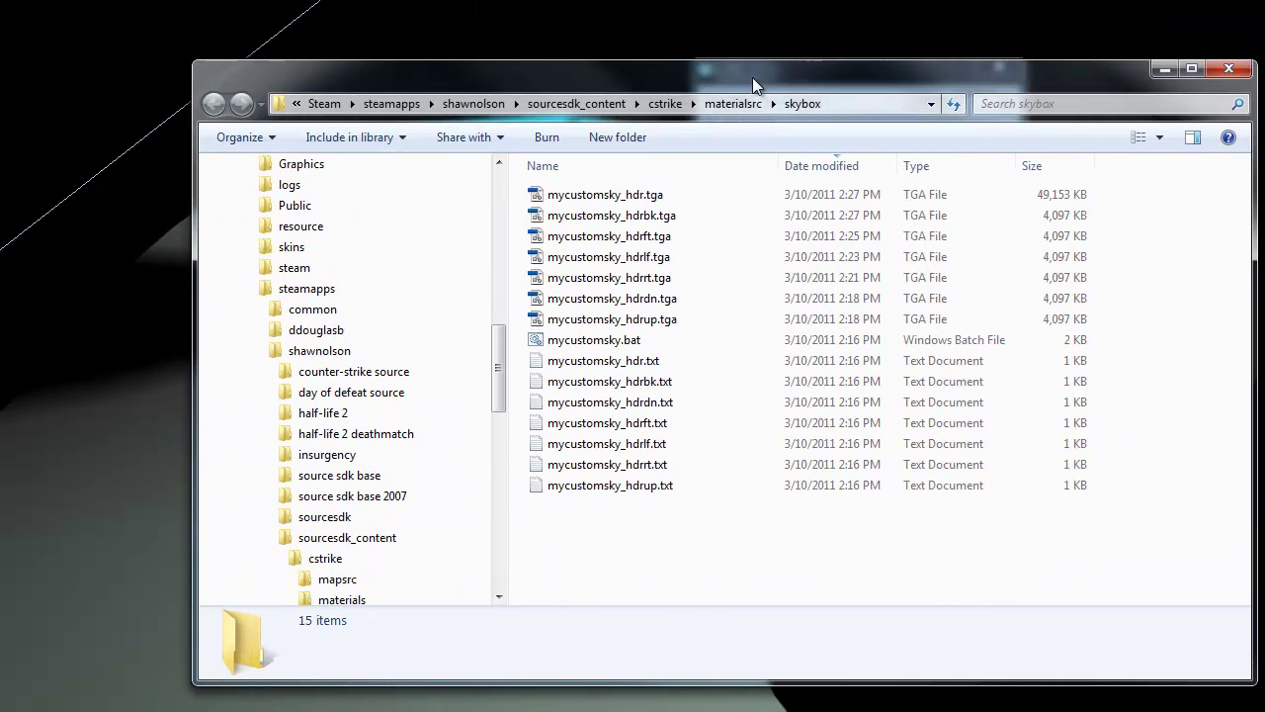
Select the 15 source files, then open cstrike's materials\skybox folder.
{"action": "left_click_drag", "start_coordinate": [771, 544], "coordinate": [585, 141]}
{"action": "left_click_drag", "start_coordinate": [605, 84], "coordinate": [637, 130]}
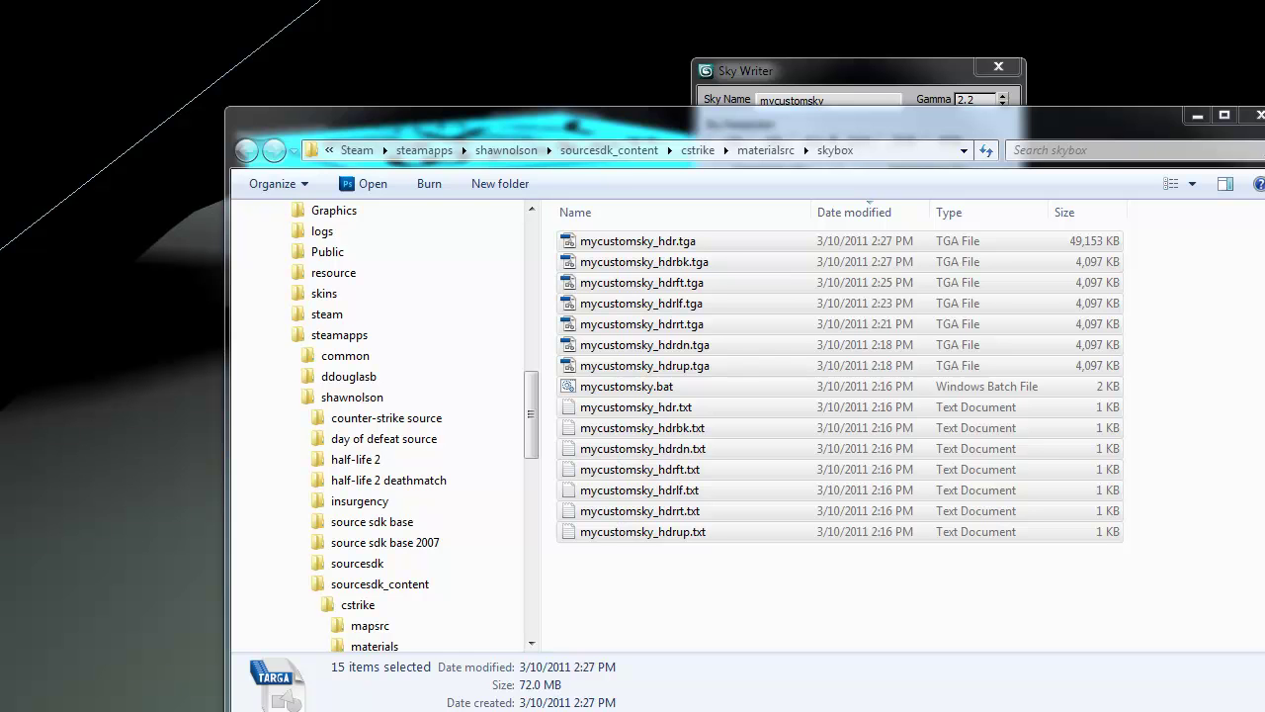
{"action": "left_click_drag", "start_coordinate": [1264, 111], "coordinate": [747, 122]}
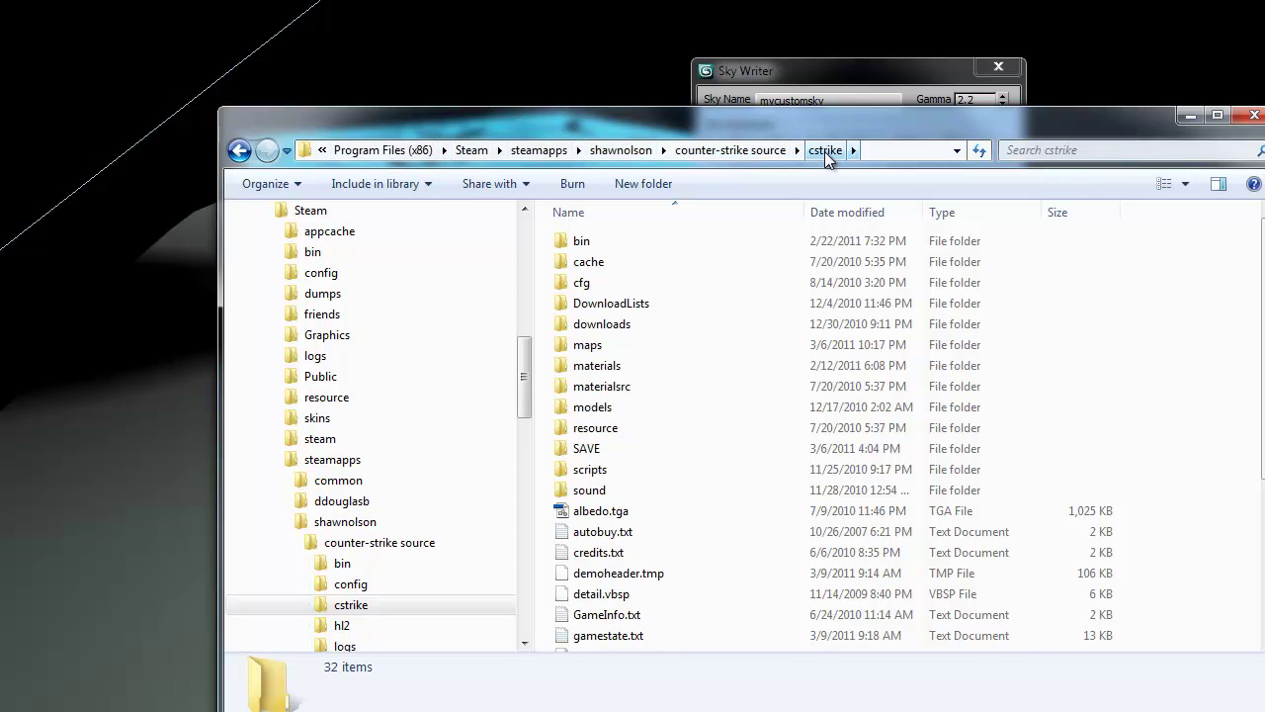
{"action": "double_click", "coordinate": [618, 367]}
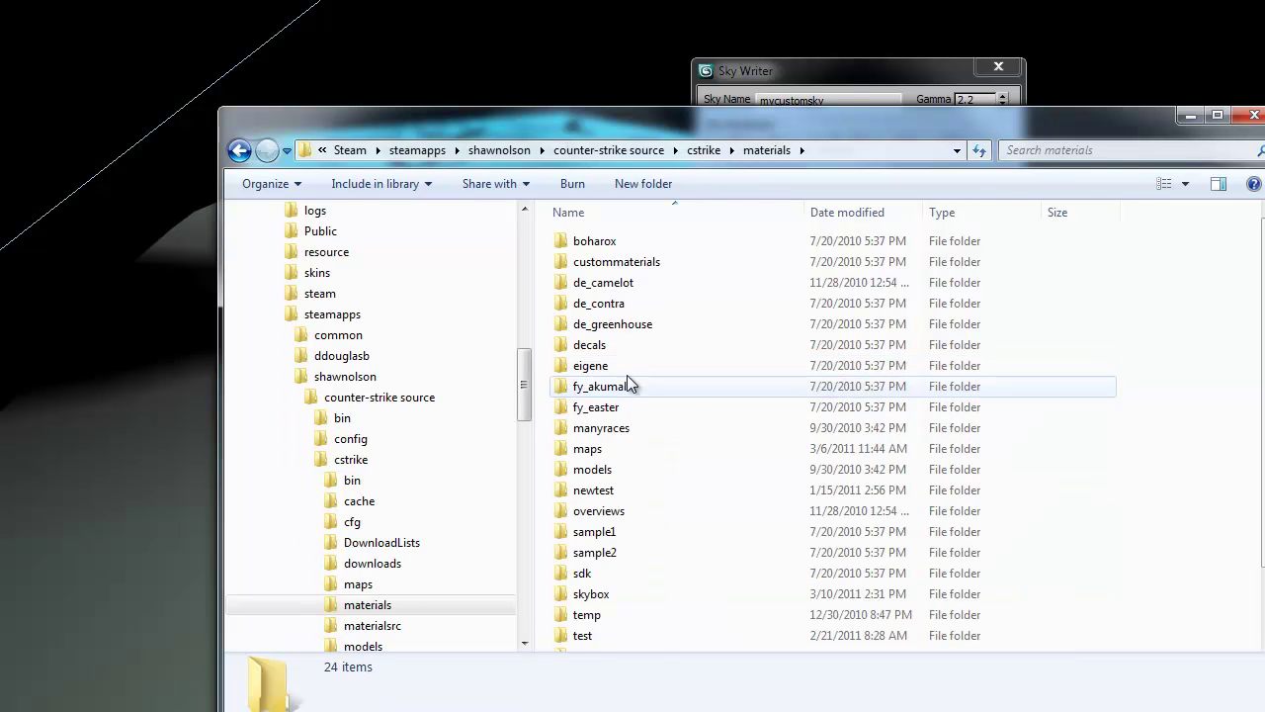
{"action": "scroll", "coordinate": [626, 374], "scroll_direction": "down", "scroll_amount": 1}
{"action": "double_click", "coordinate": [612, 521]}
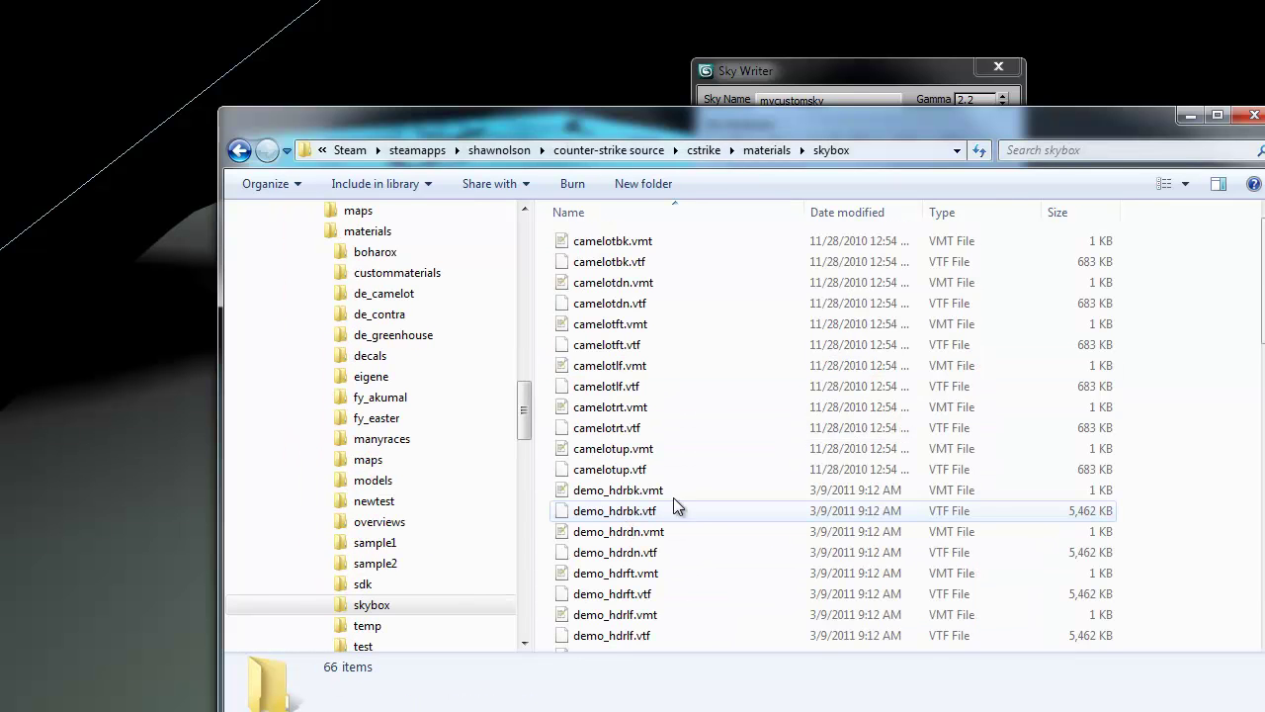
Sort by date, select the twelve new mycustomsky files, and start renaming mycustomsky_hdrbk.vmt.
{"action": "left_click", "coordinate": [863, 214]}
{"action": "left_click_drag", "start_coordinate": [820, 118], "coordinate": [870, 42]}
{"action": "left_click", "coordinate": [664, 168]}
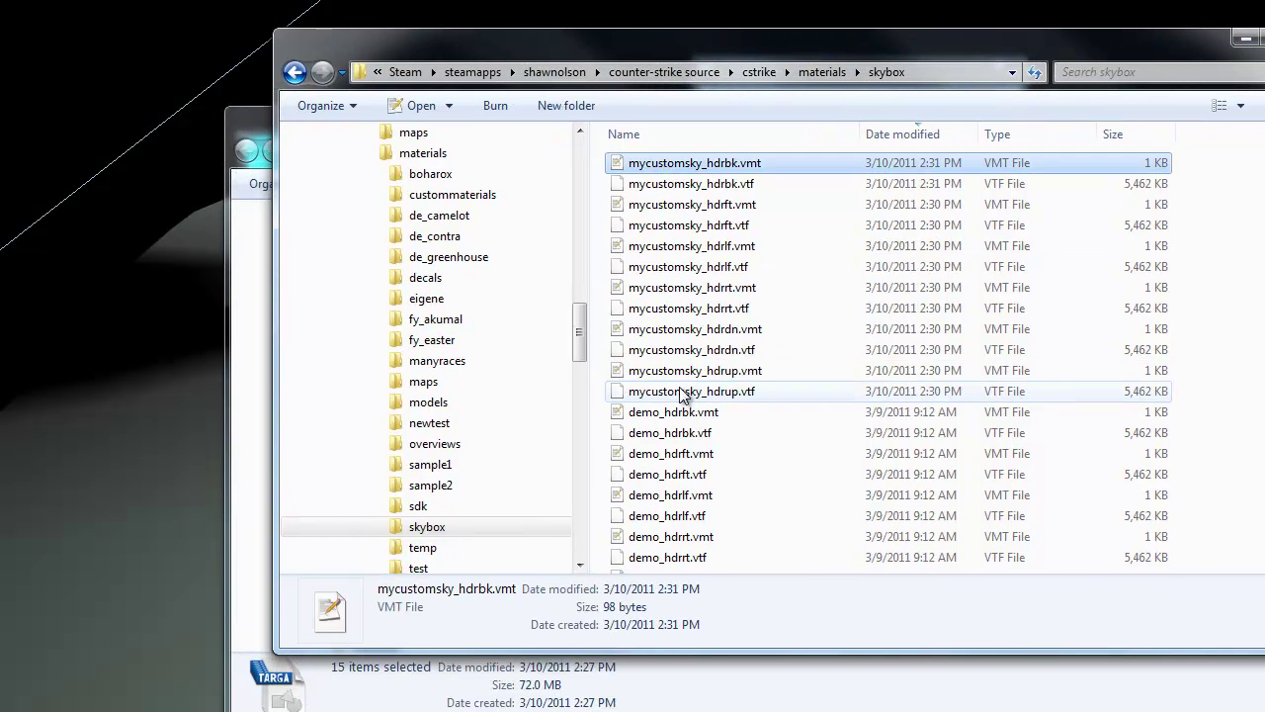
{"action": "left_click", "coordinate": [692, 390], "text": "shift"}
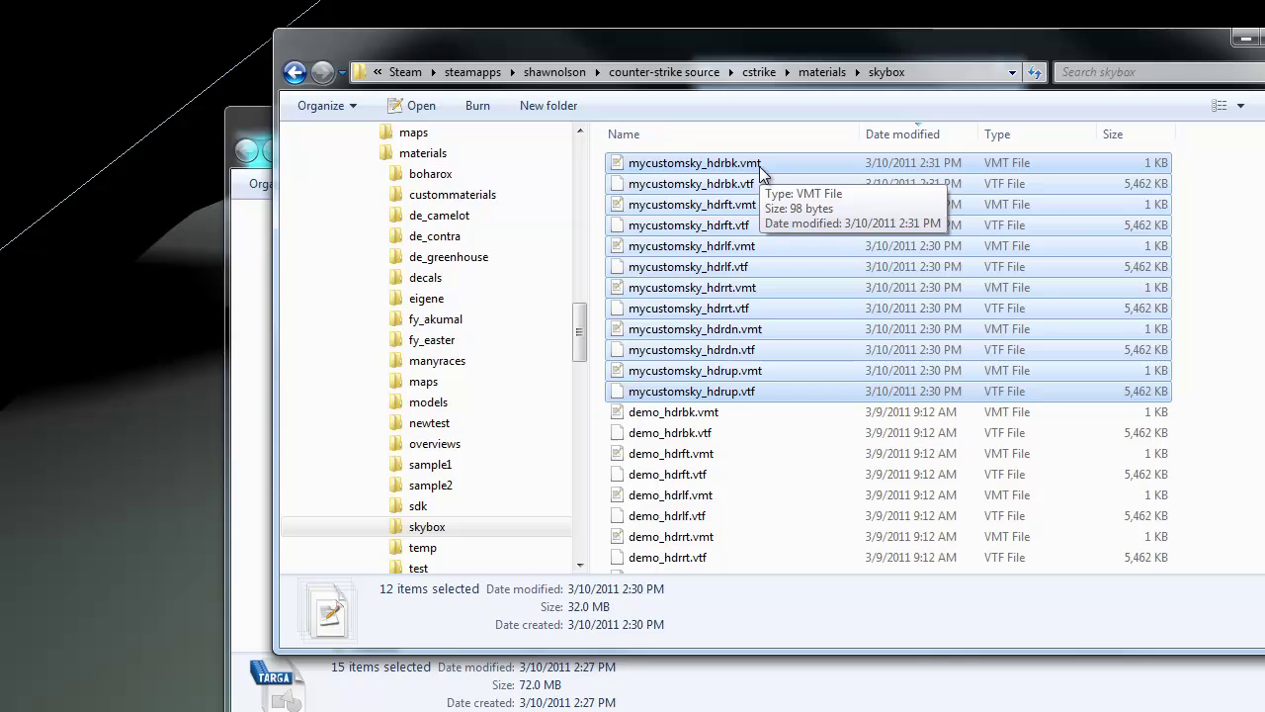
{"action": "left_click", "coordinate": [660, 166]}
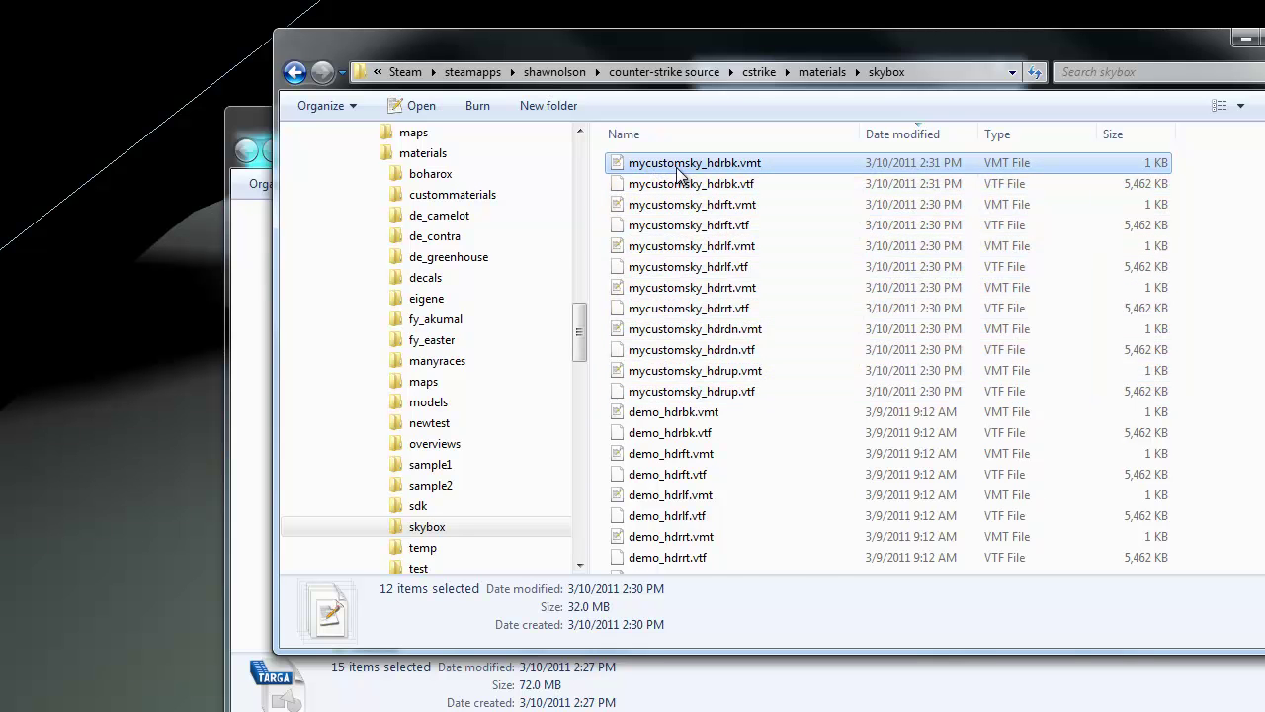
{"action": "right_click", "coordinate": [681, 164]}
{"action": "left_click", "coordinate": [753, 568]}
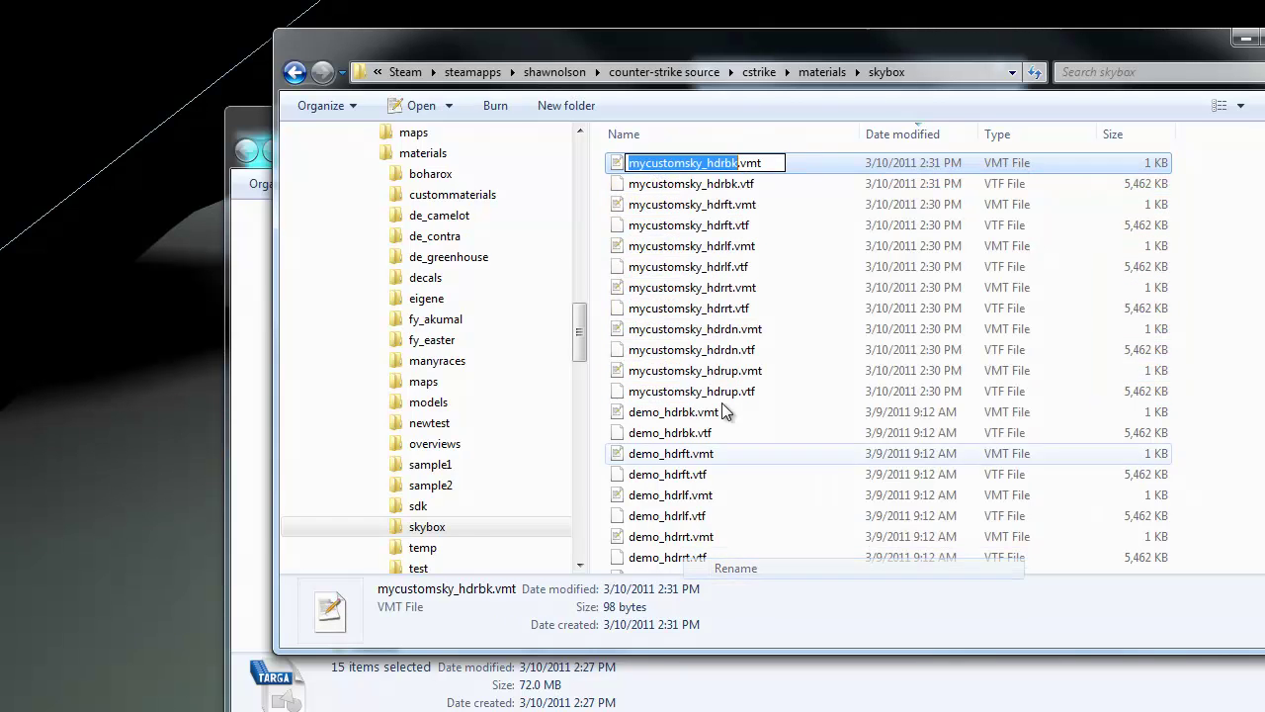
{"action": "left_click_drag", "start_coordinate": [730, 163], "coordinate": [634, 164]}
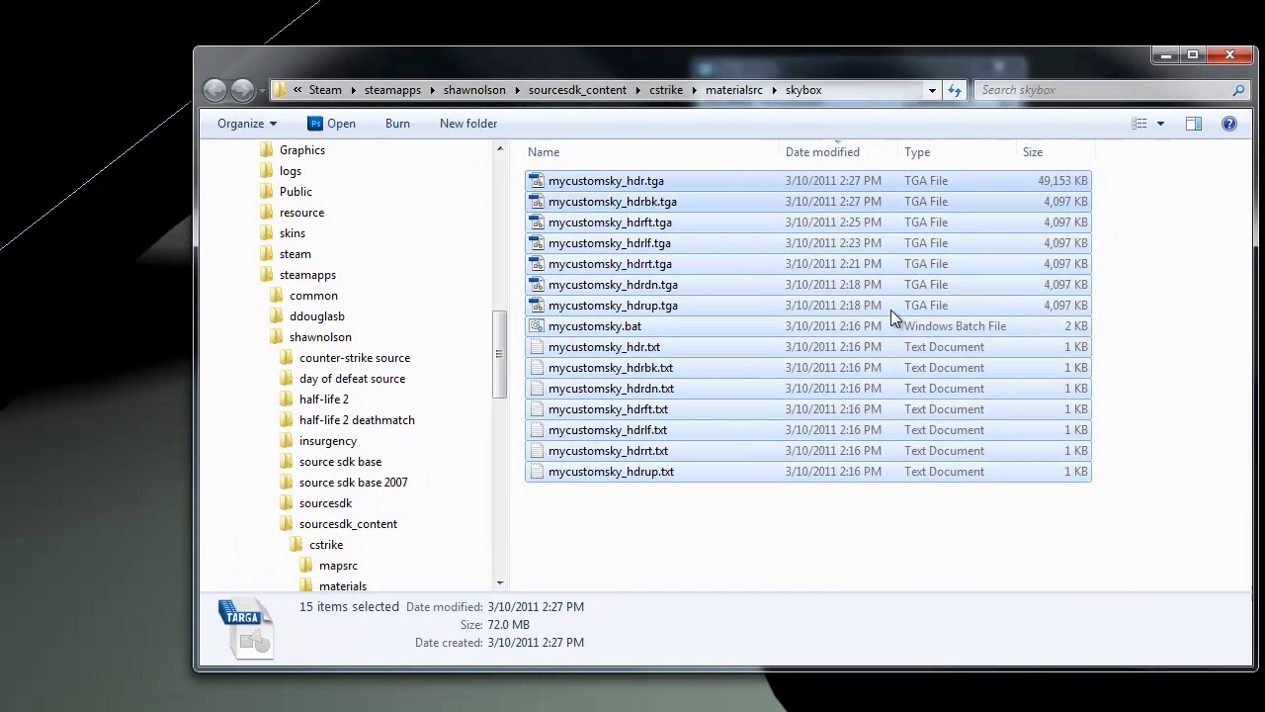
Clear the file selection and run mycustomsky.bat from the materialsrc skybox folder.
{"action": "left_click", "coordinate": [835, 558]}
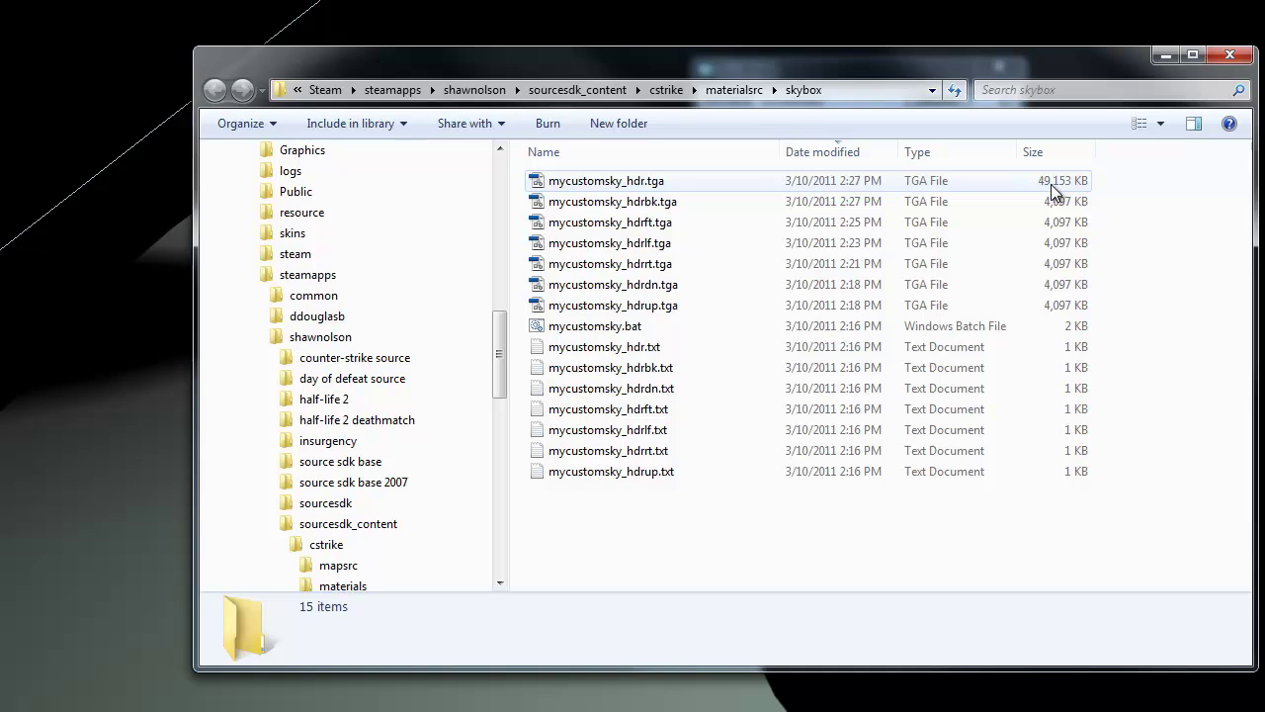
{"action": "left_click", "coordinate": [606, 181]}
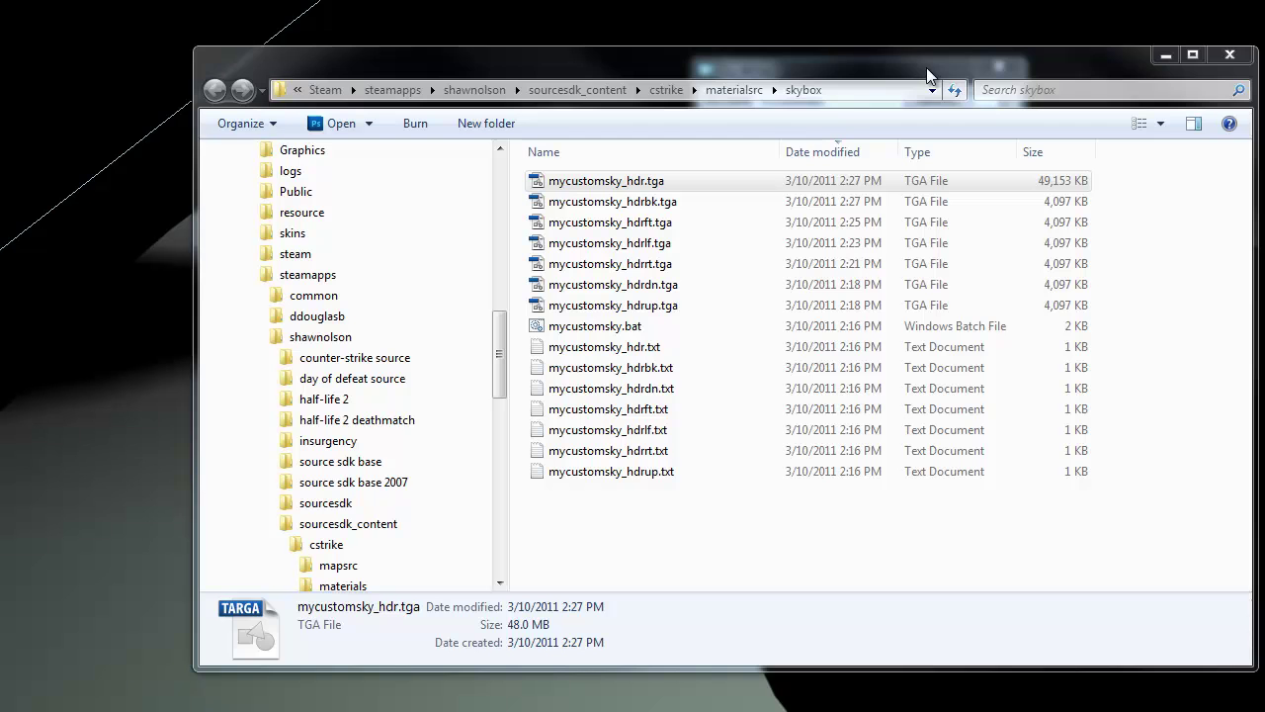
{"action": "left_click_drag", "start_coordinate": [926, 63], "coordinate": [885, 106]}
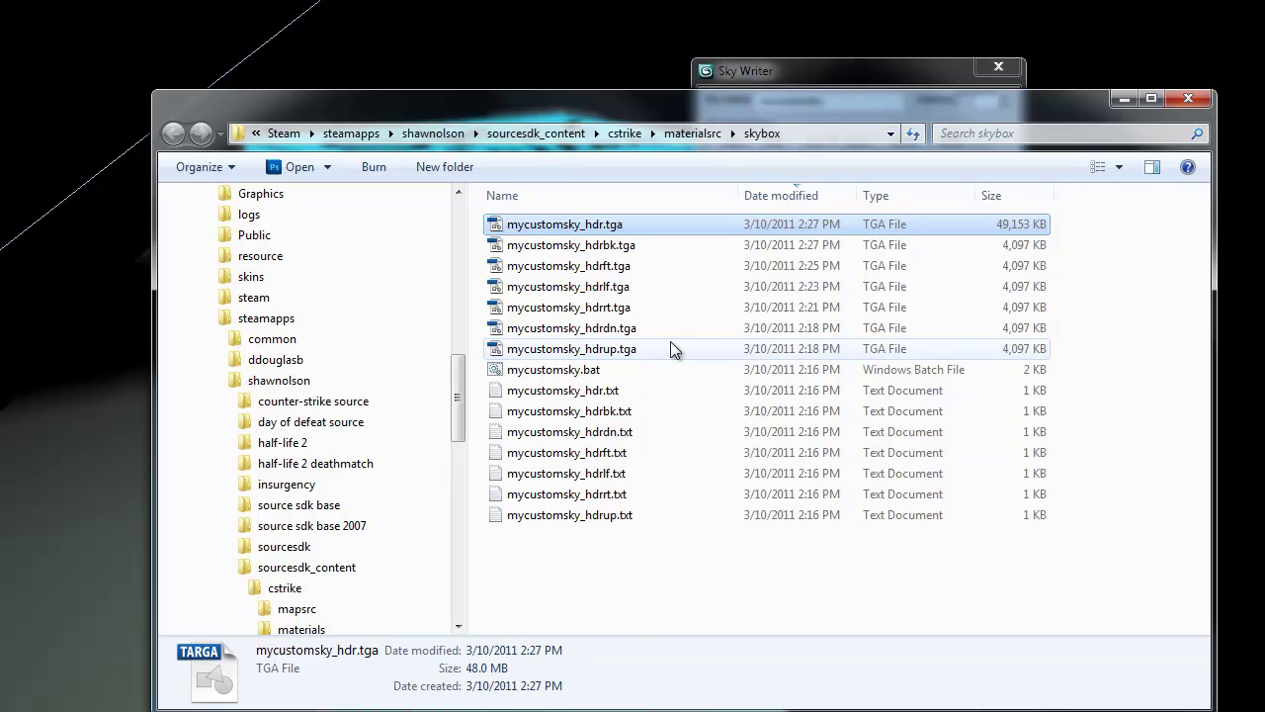
{"action": "left_click_drag", "start_coordinate": [780, 100], "coordinate": [793, 216]}
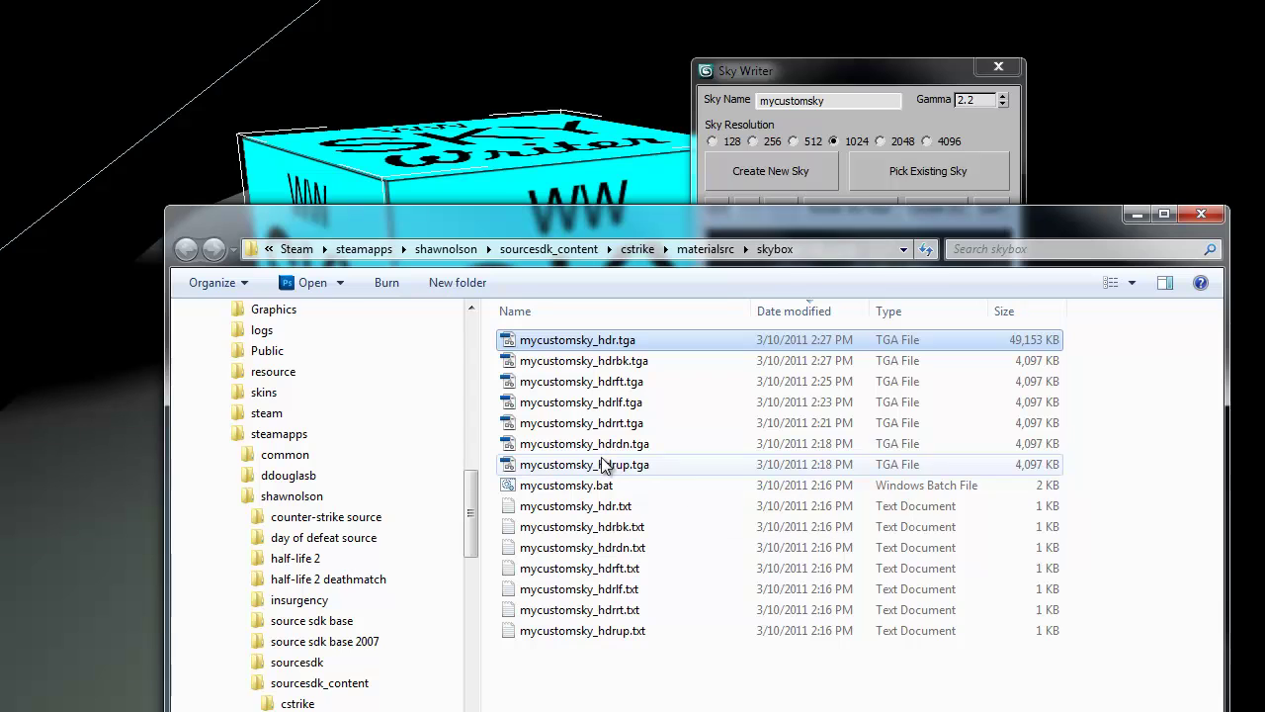
{"action": "double_click", "coordinate": [550, 495]}
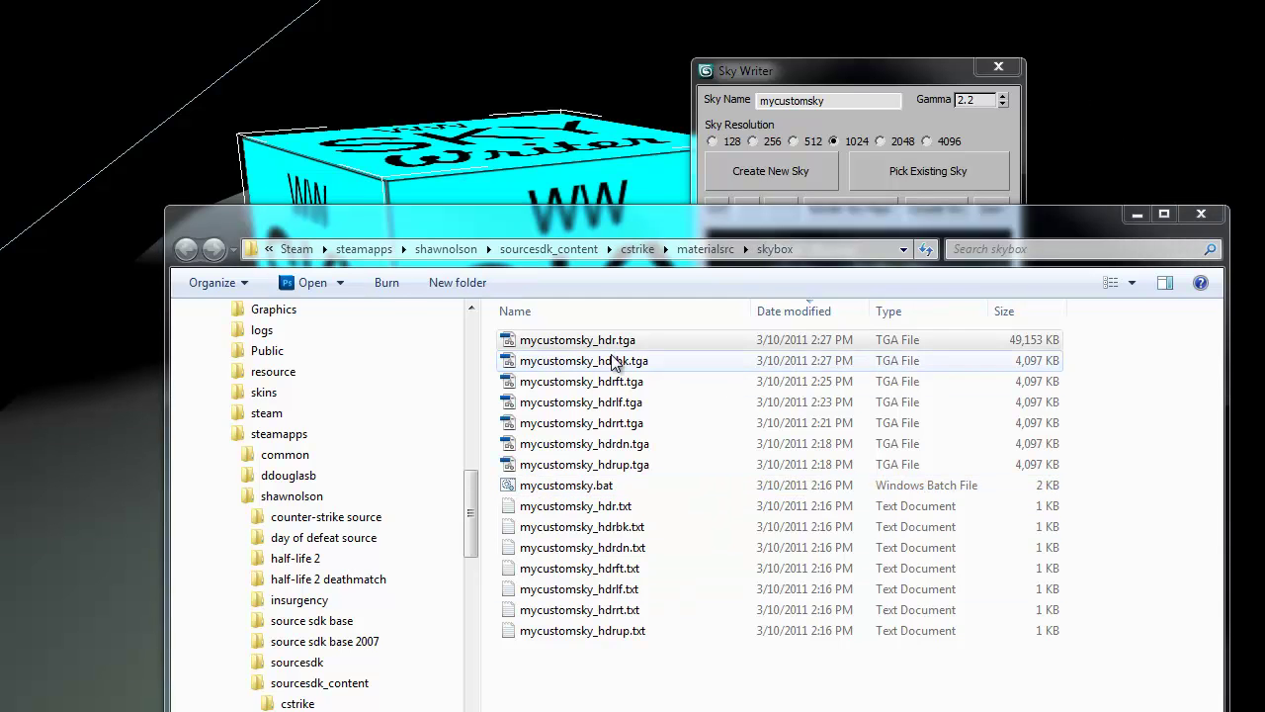
{"action": "left_click", "coordinate": [601, 346]}
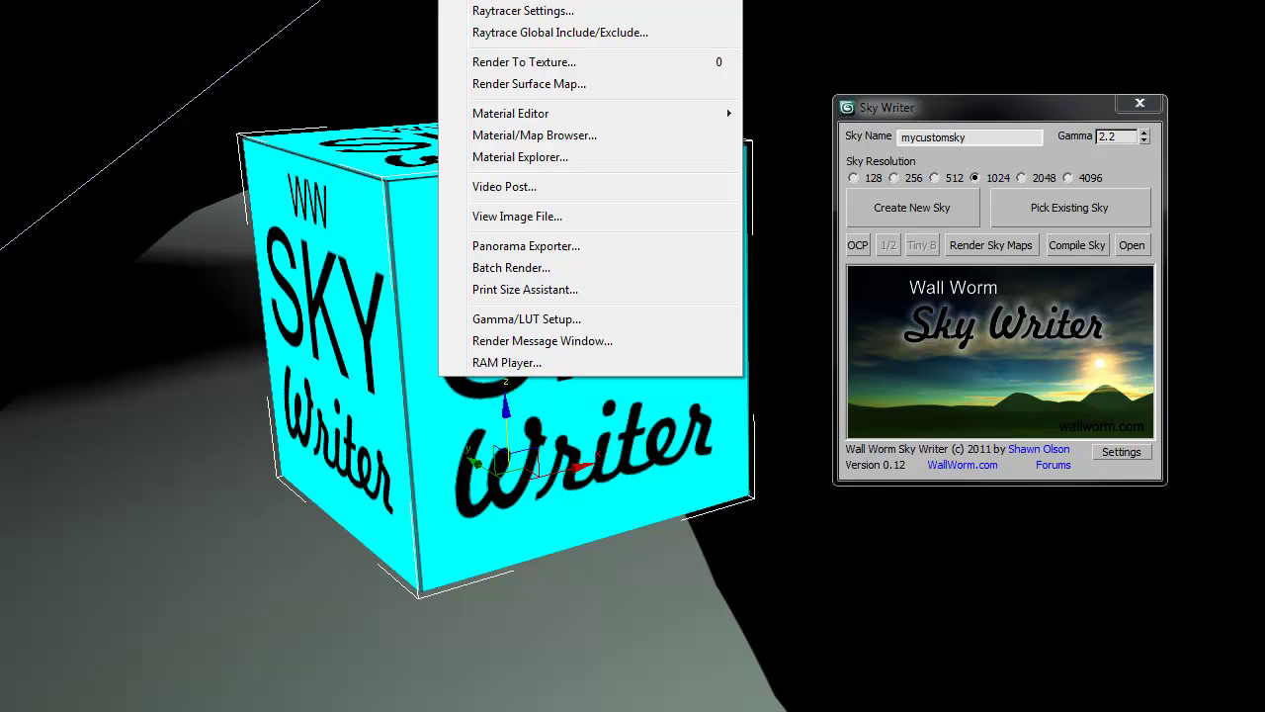
In Environment and Effects, switch Exposure Control to Logarithmic Exposure Control.
{"action": "key", "text": "e"}
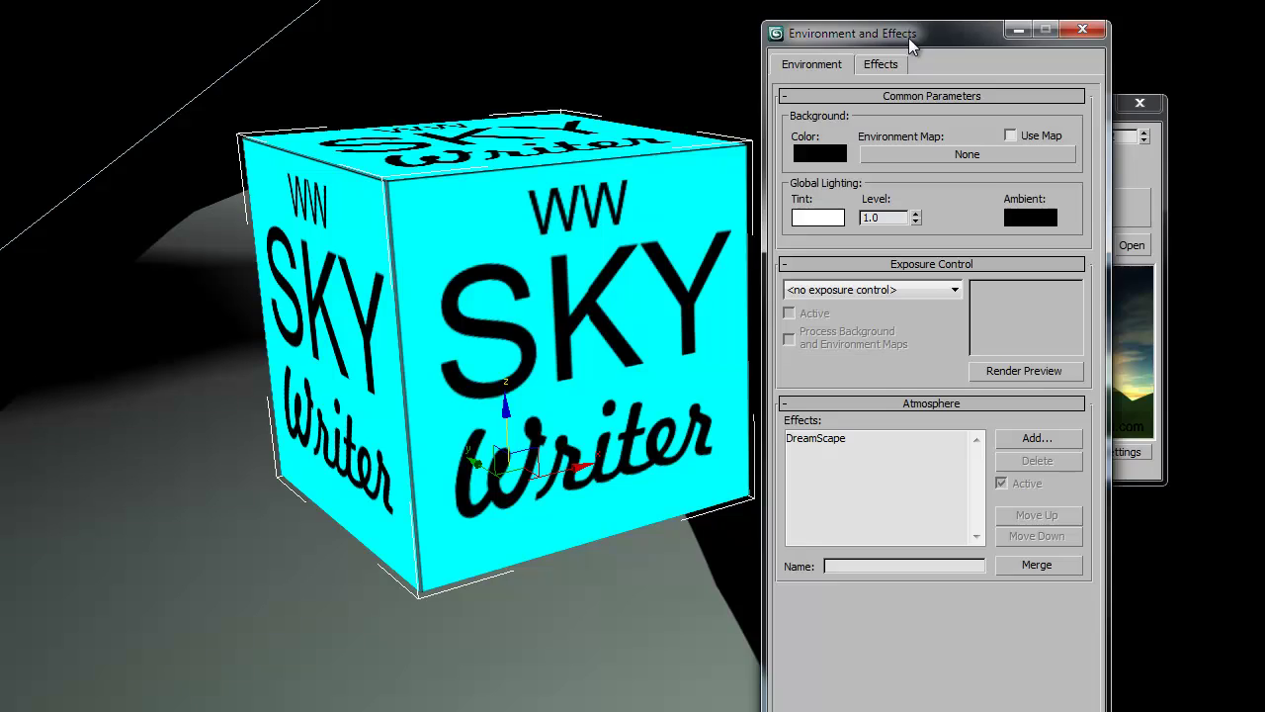
{"action": "left_click_drag", "start_coordinate": [908, 38], "coordinate": [410, 68]}
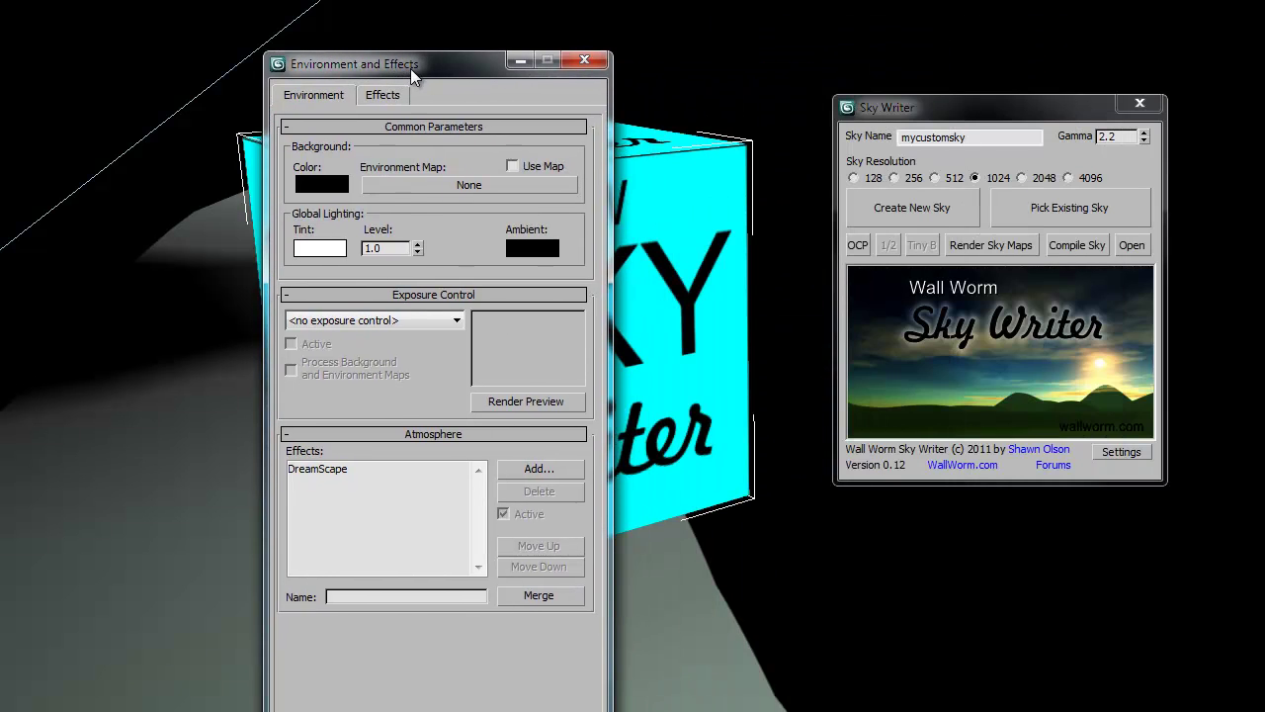
{"action": "left_click", "coordinate": [458, 321]}
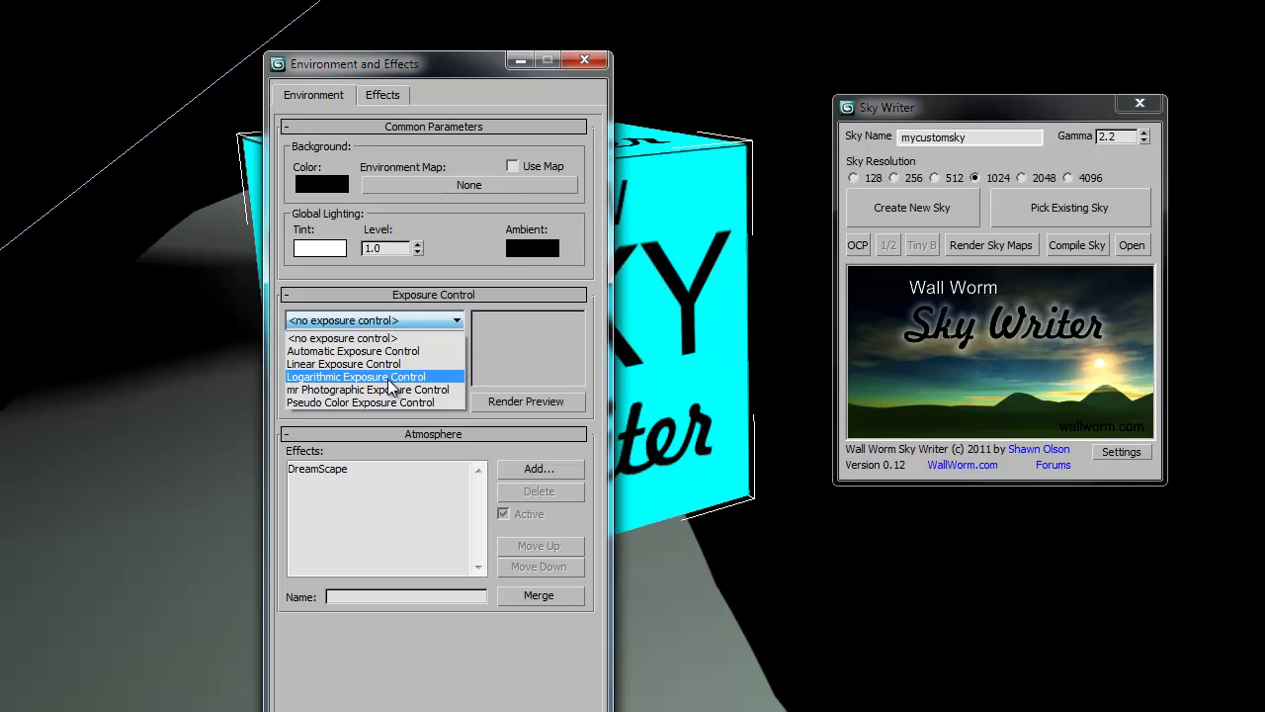
{"action": "left_click", "coordinate": [356, 377]}
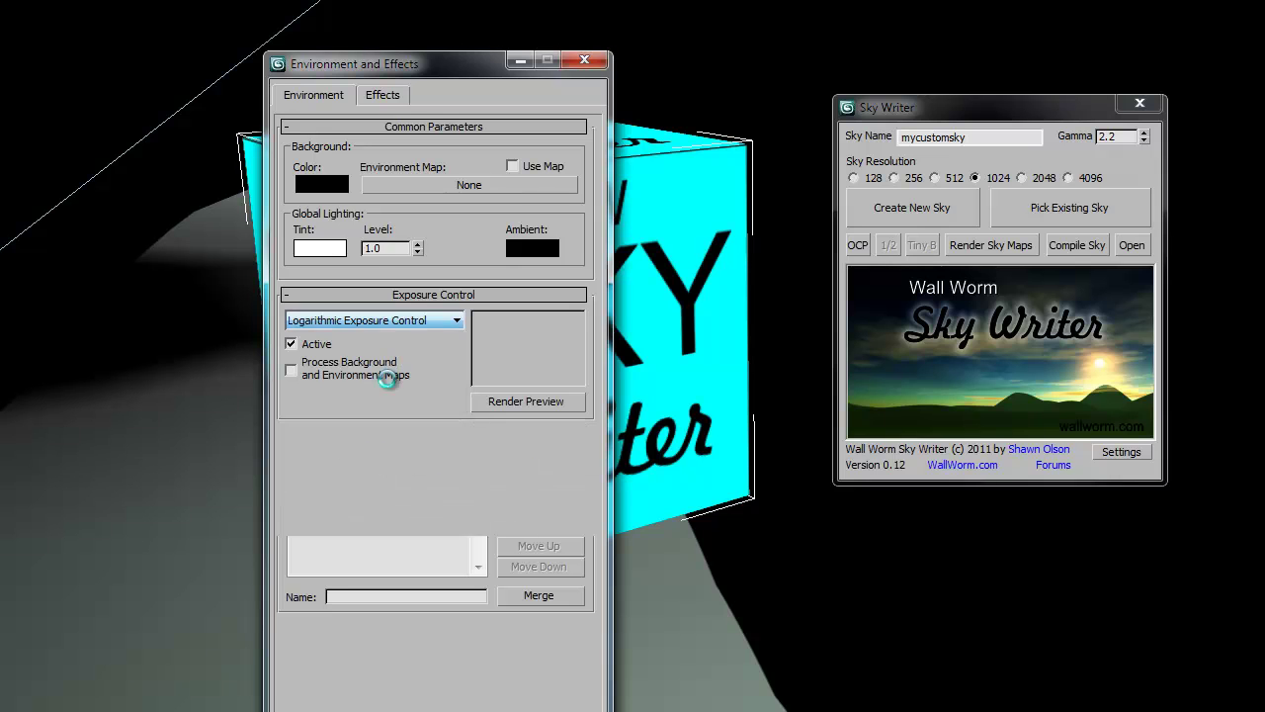
{"action": "middle_click_drag", "start_coordinate": [707, 280], "coordinate": [655, 307]}
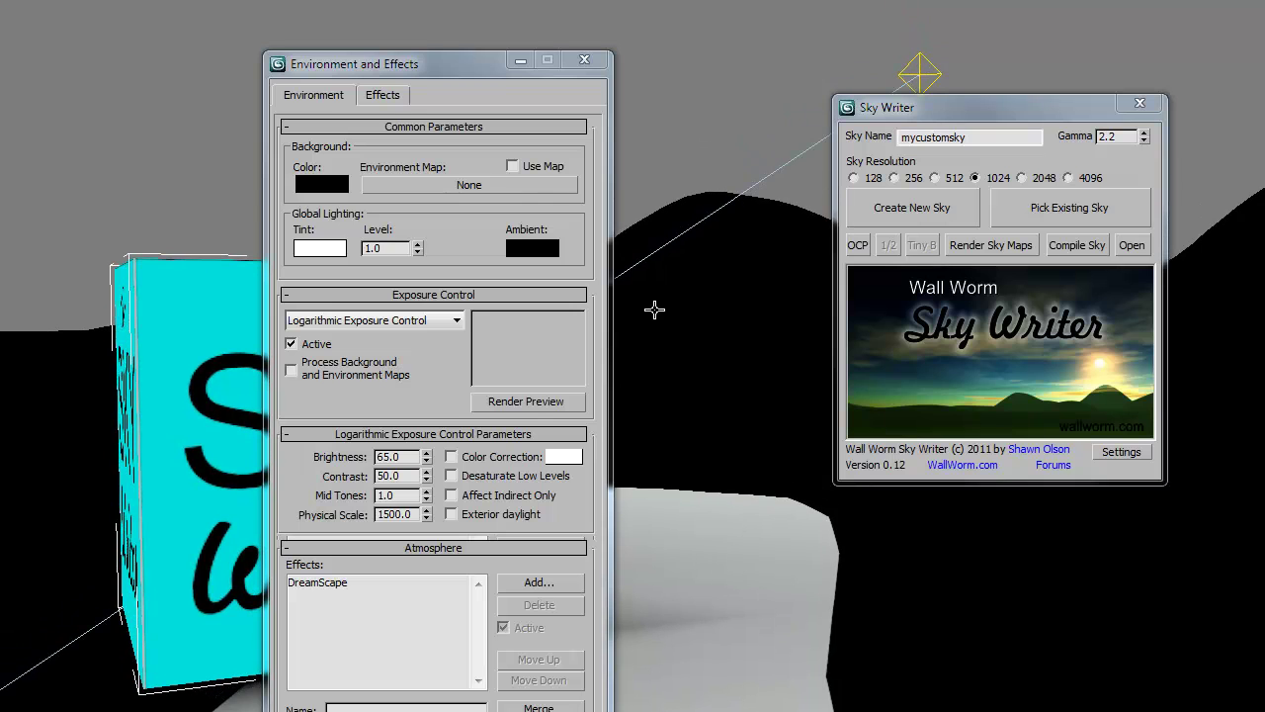
Enable Process Background and Environment Maps and re-render the exposure preview.
{"action": "left_click", "coordinate": [523, 403]}
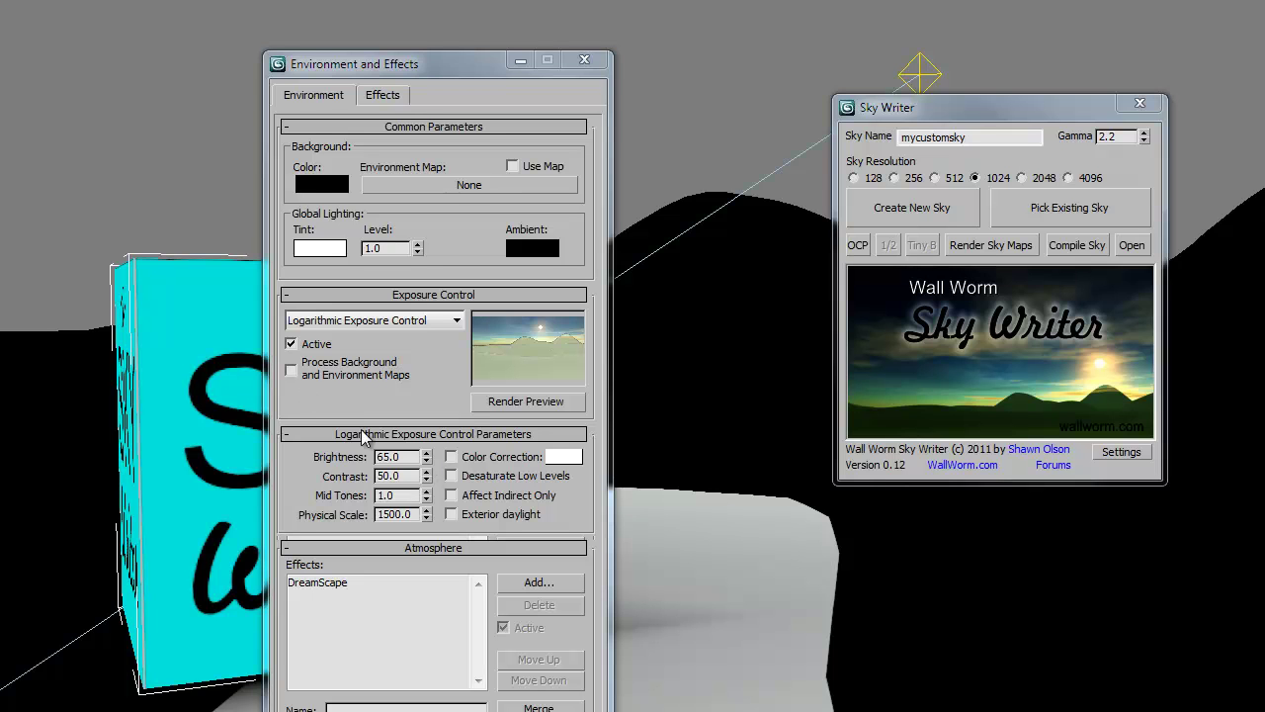
{"action": "left_click", "coordinate": [291, 371]}
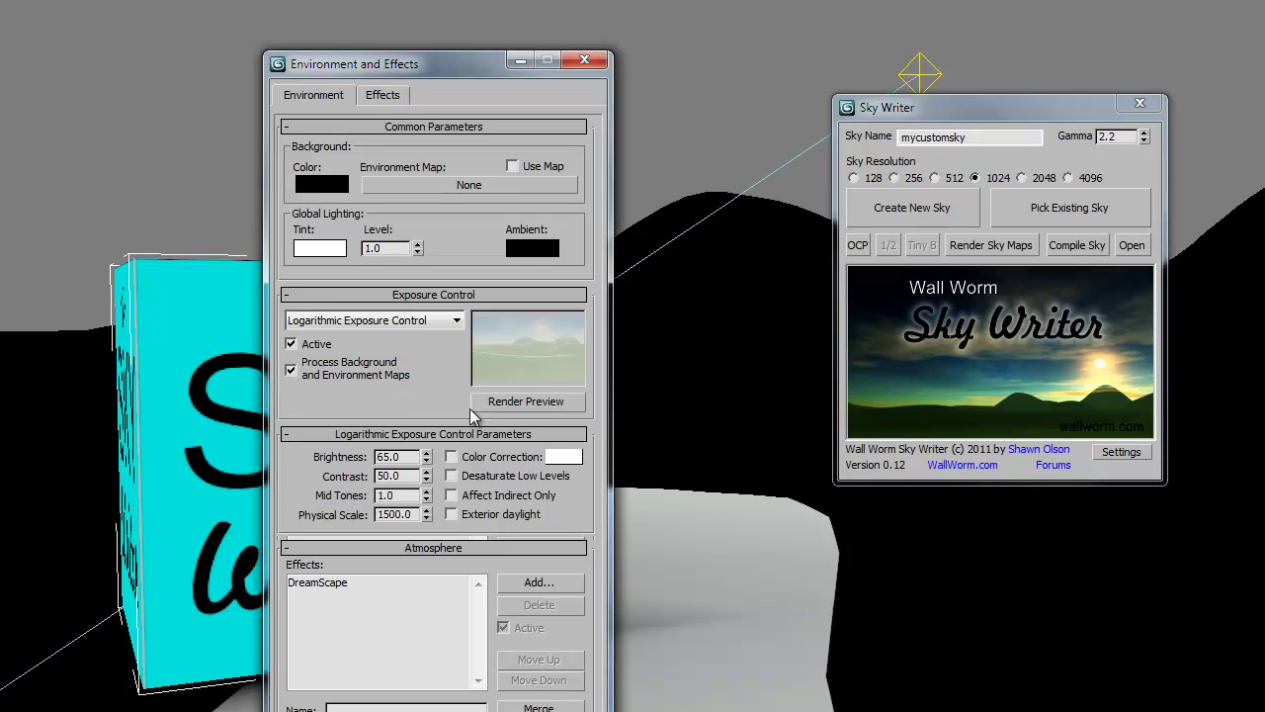
{"action": "left_click", "coordinate": [524, 403]}
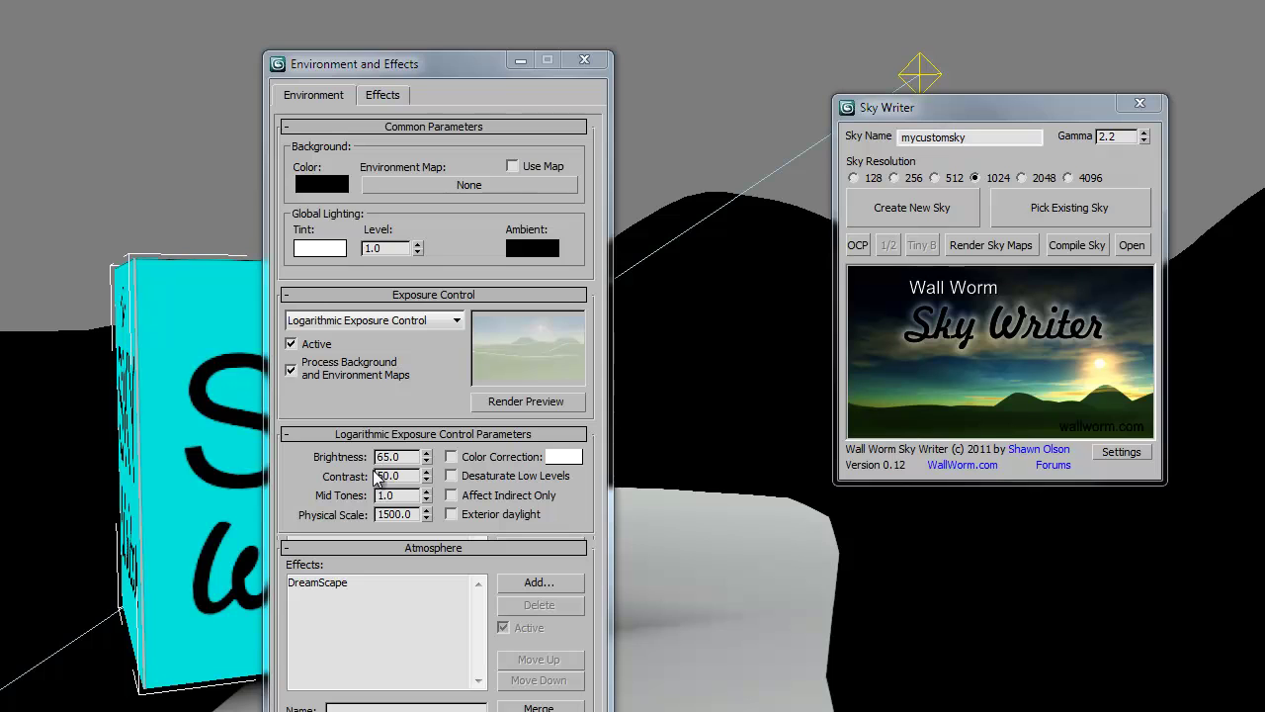
Drag the logarithmic Brightness down to about 53.8.
{"action": "left_click", "coordinate": [426, 455]}
{"action": "left_click_drag", "start_coordinate": [426, 460], "coordinate": [418, 493]}
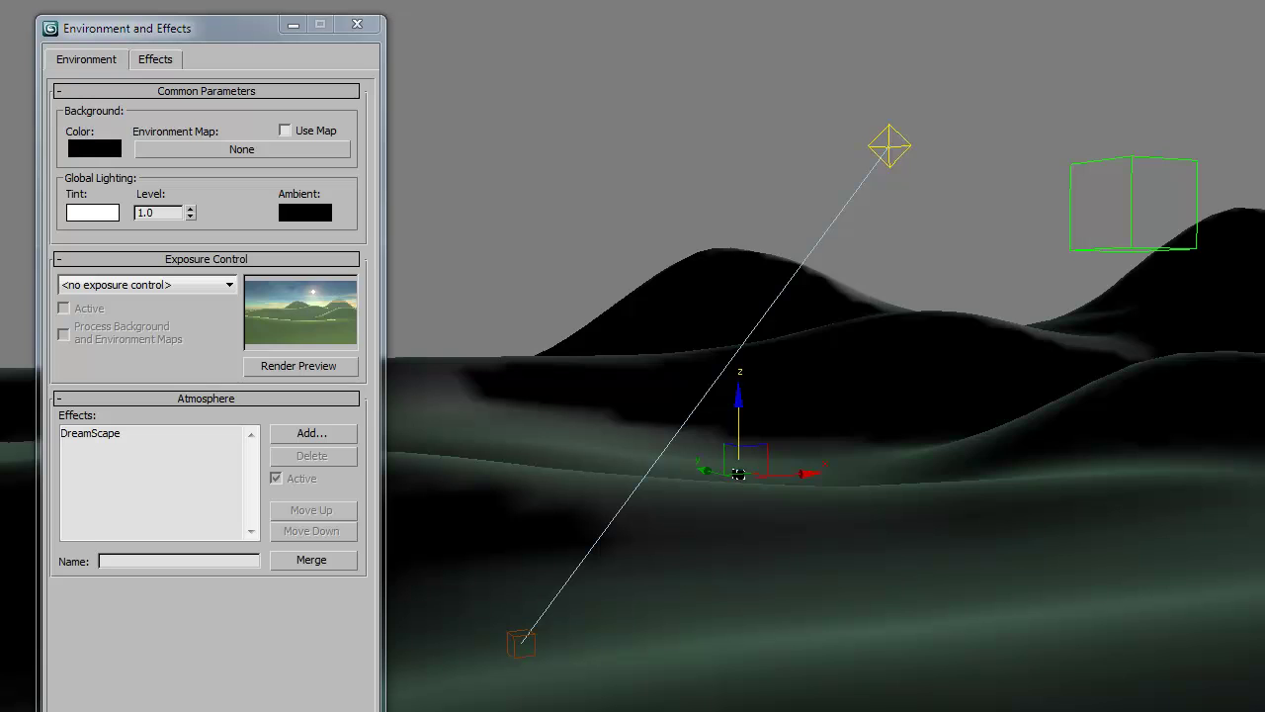
Confirm Sky Writer's Gamma reads 1.0 and leave exposure control set to none.
{"action": "left_click_drag", "start_coordinate": [943, 158], "coordinate": [1084, 98]}
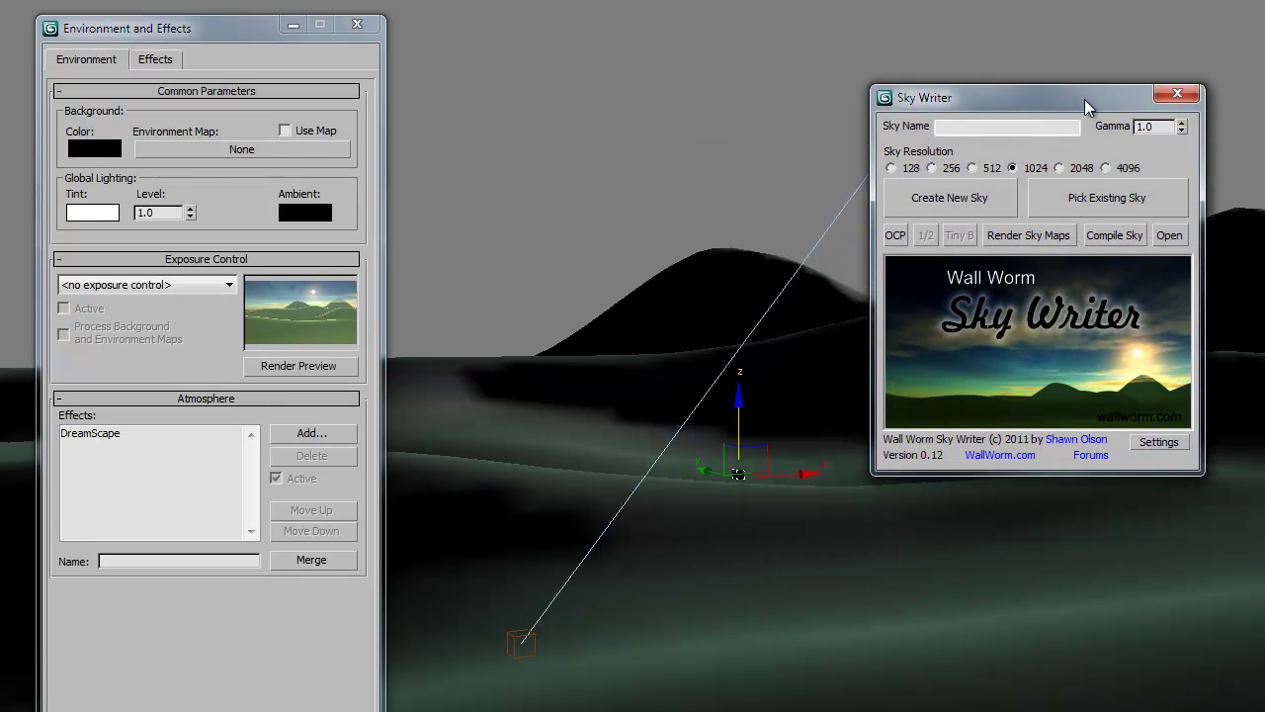
{"action": "left_click", "coordinate": [1147, 128]}
{"action": "double_click", "coordinate": [1147, 129]}
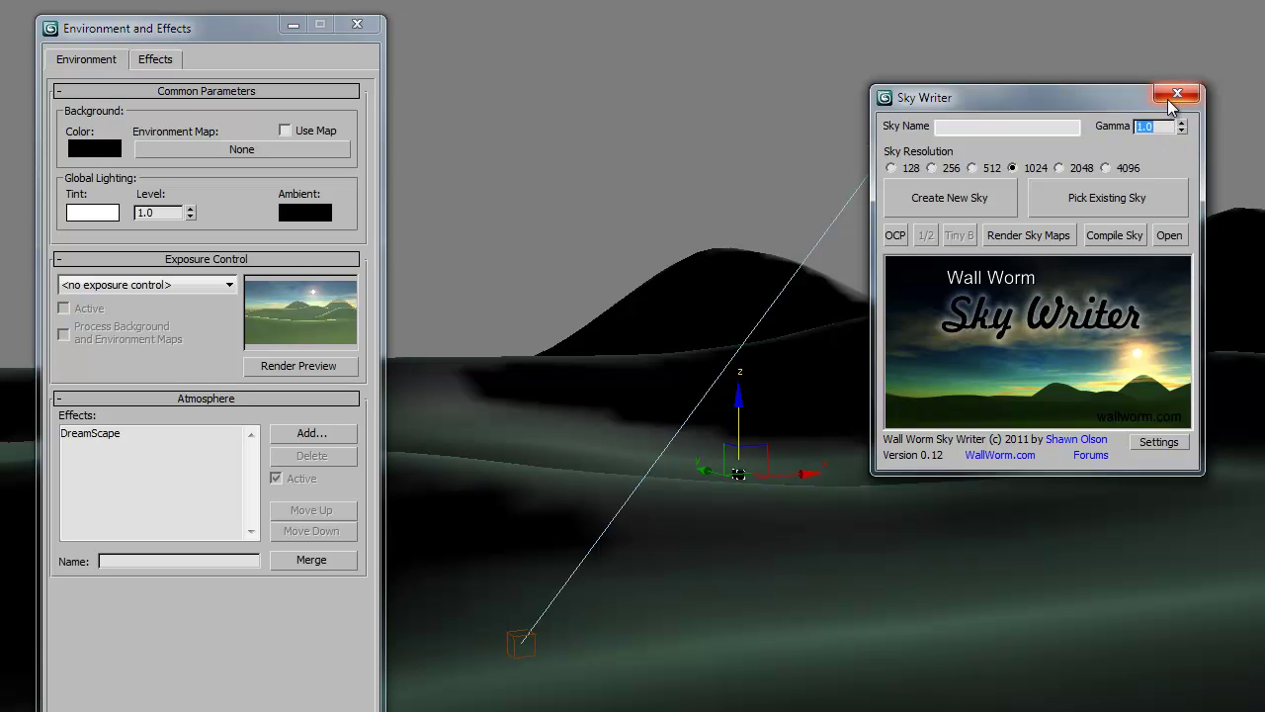
{"action": "left_click", "coordinate": [231, 286]}
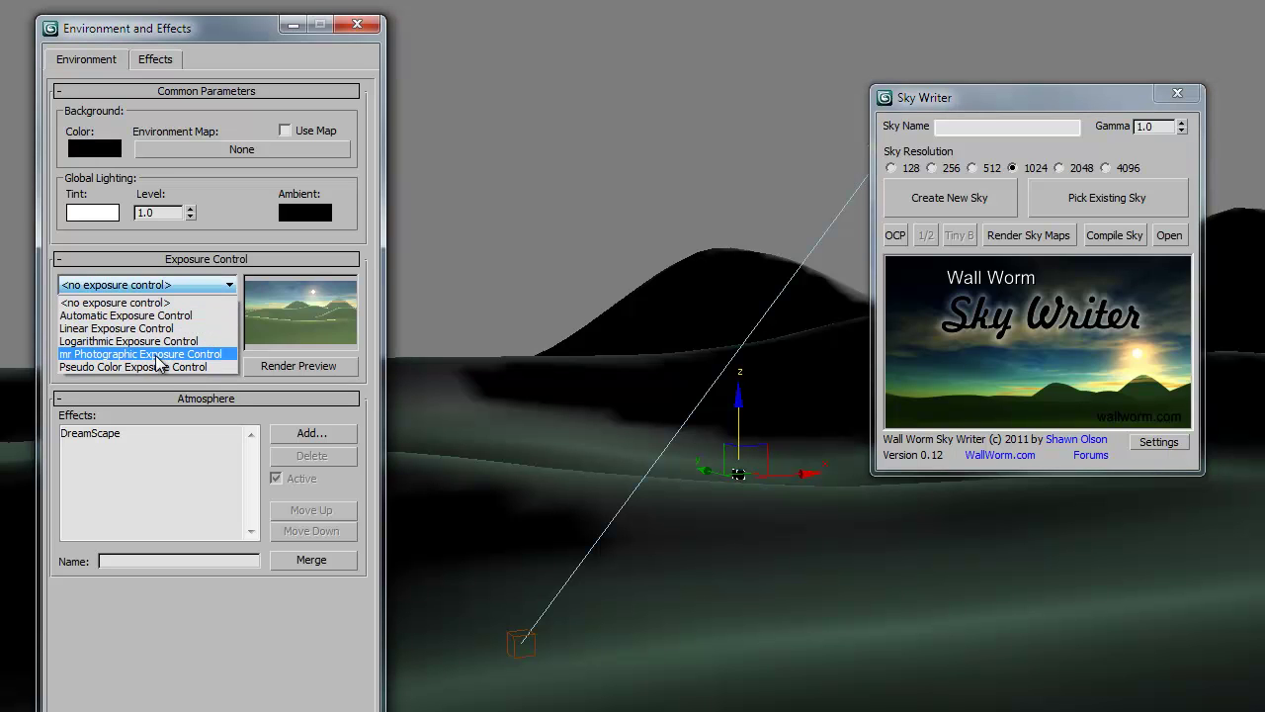
{"action": "left_click", "coordinate": [155, 303]}
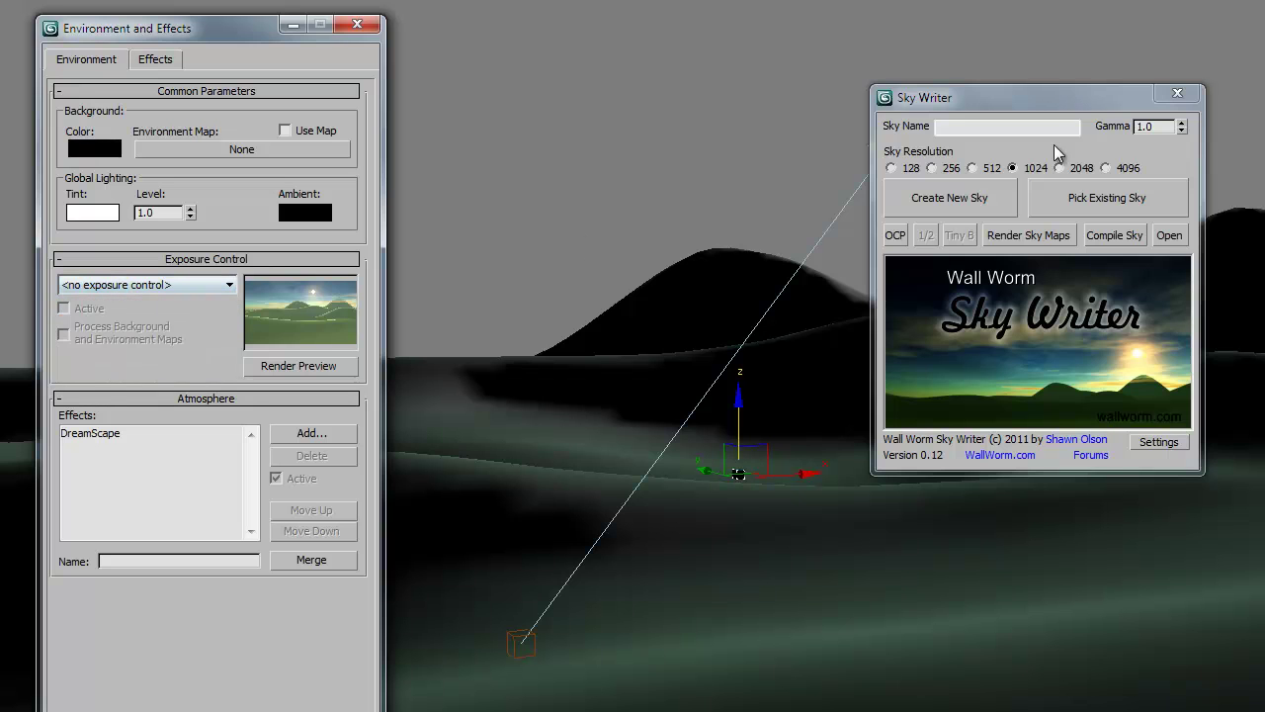
{"action": "left_click", "coordinate": [1185, 93]}
Try mr Photographic Exposure Control, then switch to Logarithmic Exposure Control instead.
{"action": "left_click", "coordinate": [213, 287]}
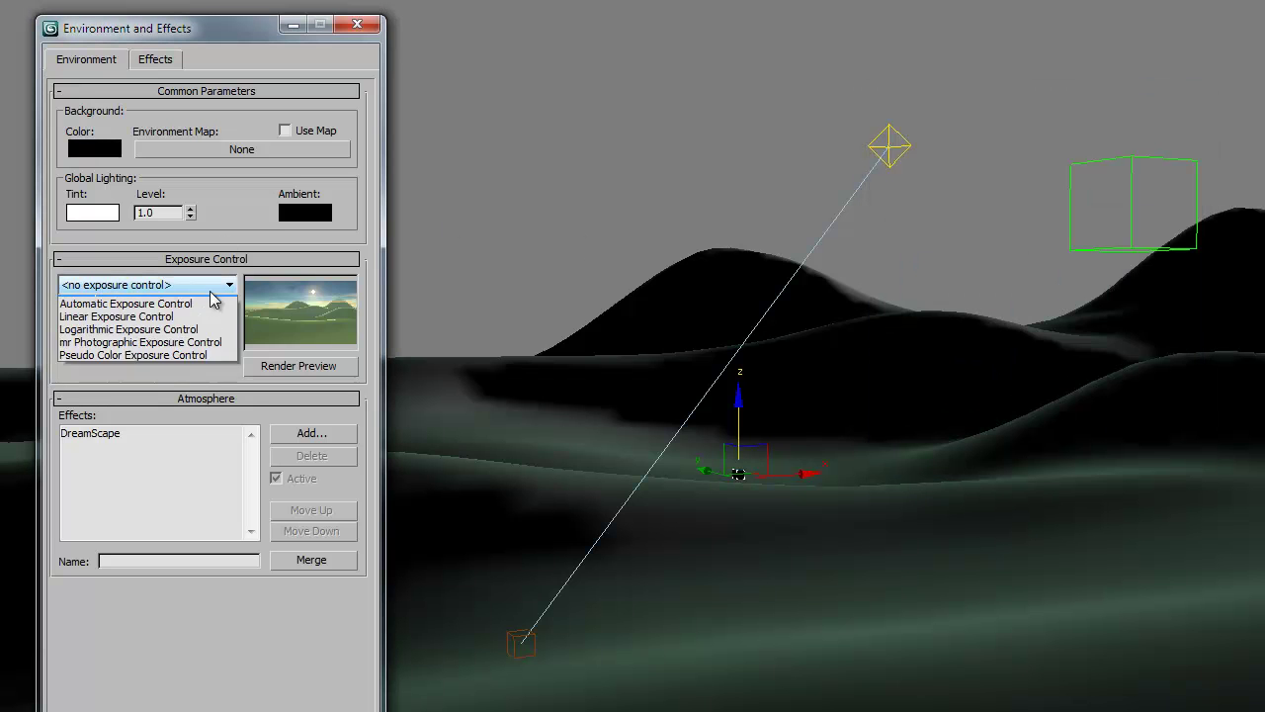
{"action": "left_click", "coordinate": [144, 354]}
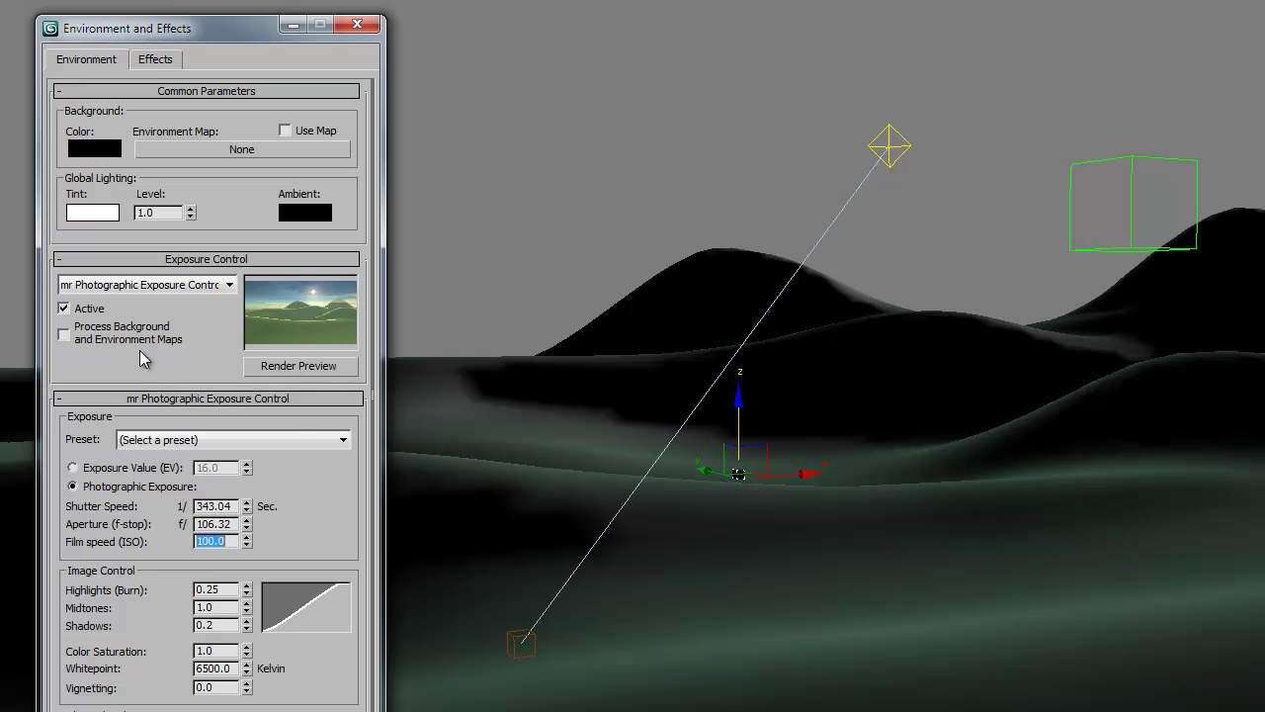
{"action": "left_click", "coordinate": [738, 475]}
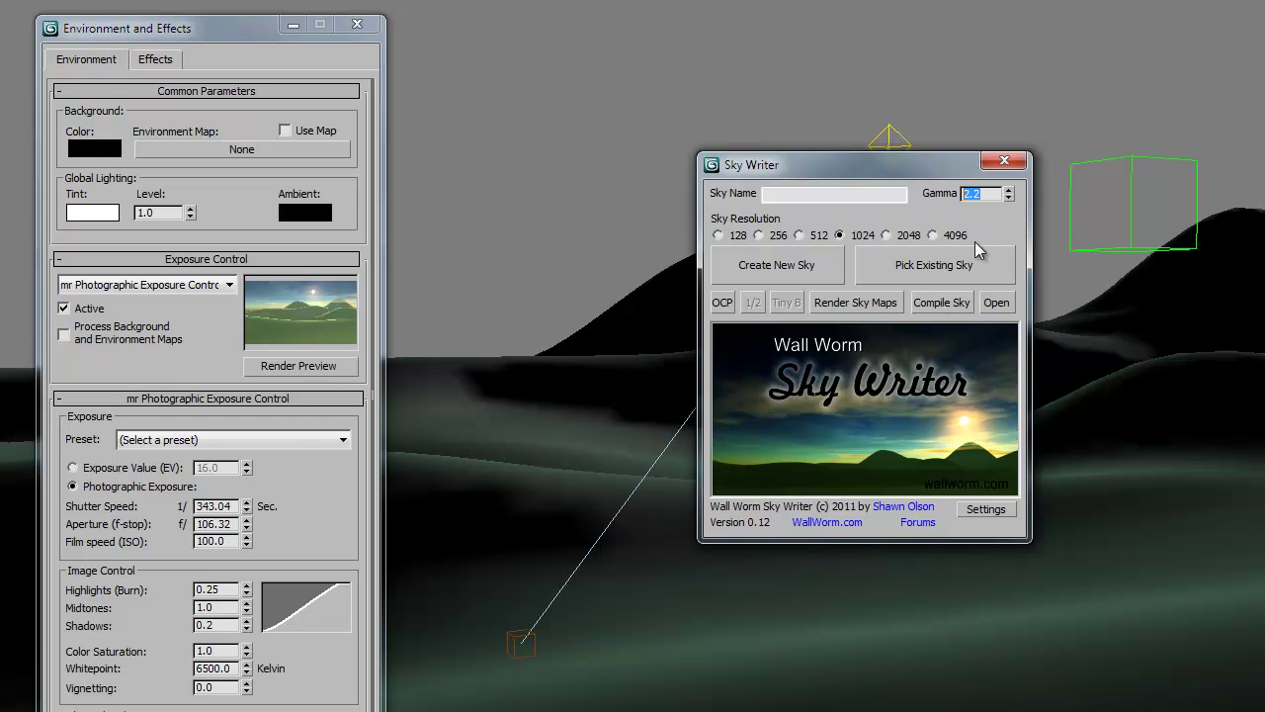
{"action": "left_click", "coordinate": [1004, 161]}
{"action": "left_click", "coordinate": [223, 287]}
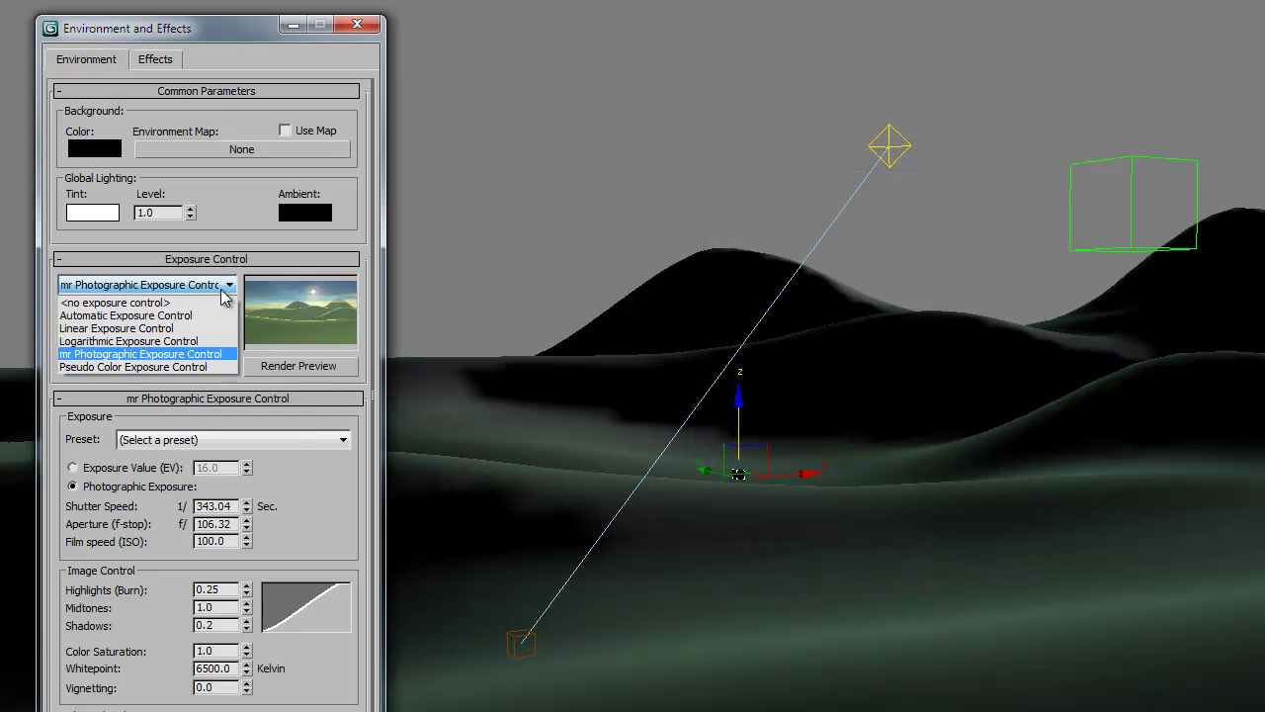
{"action": "left_click", "coordinate": [153, 341]}
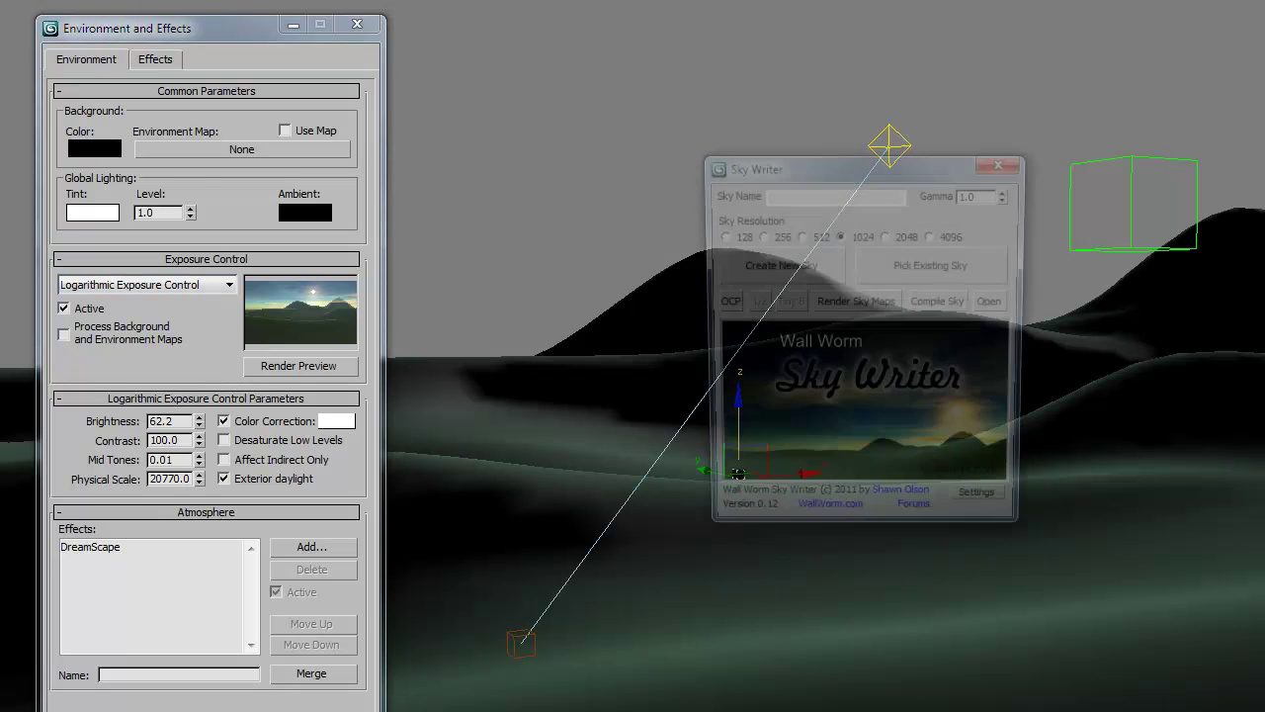
{"action": "left_click", "coordinate": [1005, 161]}
{"action": "left_click", "coordinate": [218, 286]}
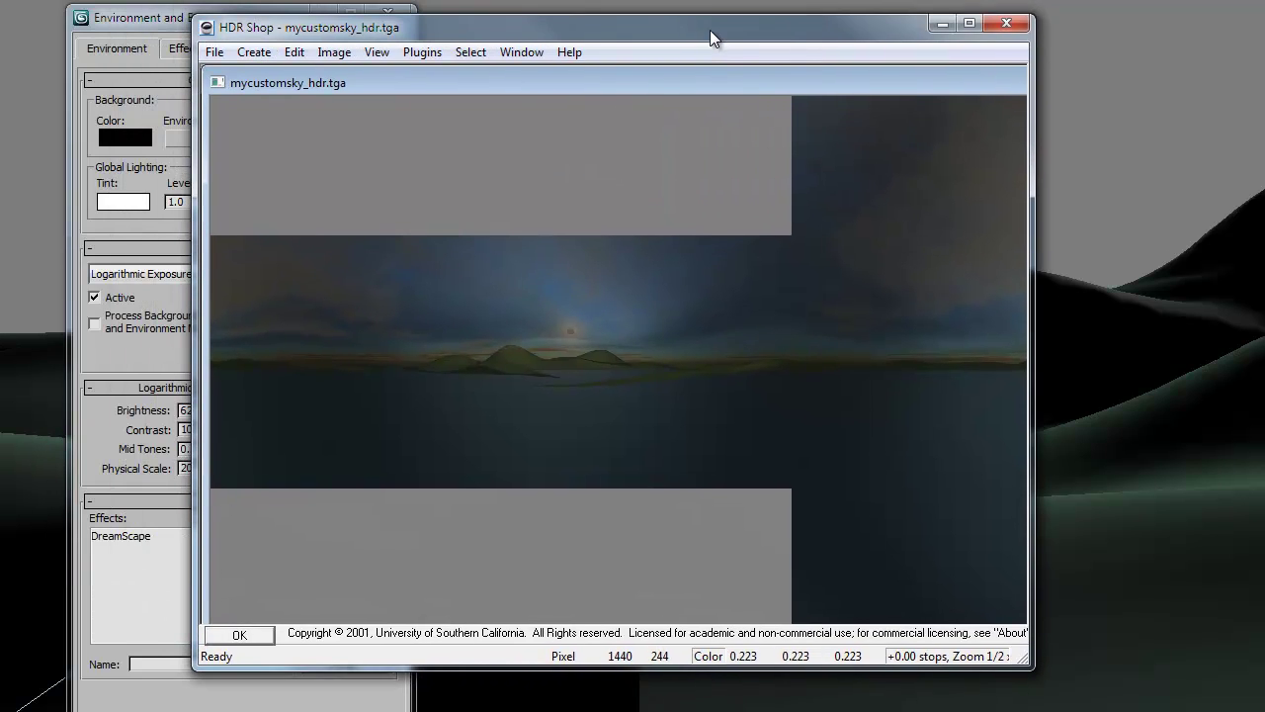
Brighten the sky panorama in HDR Shop by one exposure stop, then lower it back.
{"action": "left_click_drag", "start_coordinate": [709, 30], "coordinate": [710, 33]}
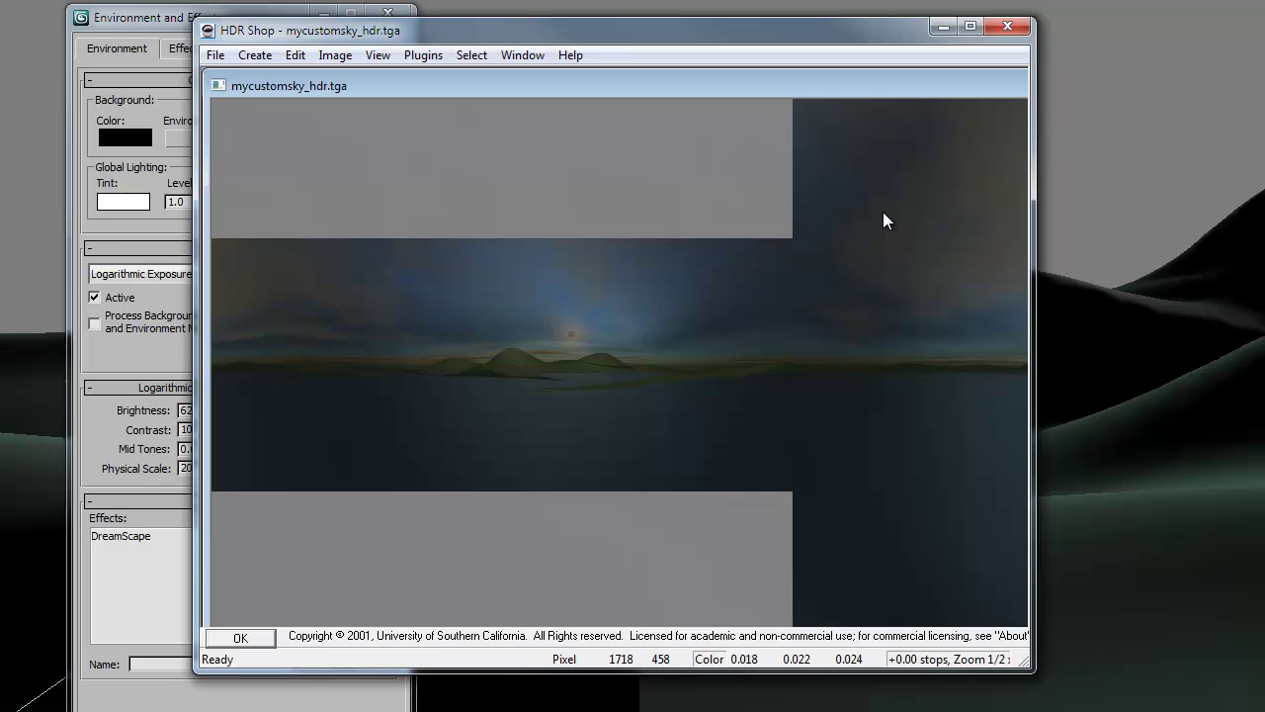
{"action": "key", "text": "plus"}
{"action": "key", "text": "plus"}
{"action": "key", "text": "plus"}
{"action": "key", "text": "plus"}
{"action": "key", "text": "plus"}
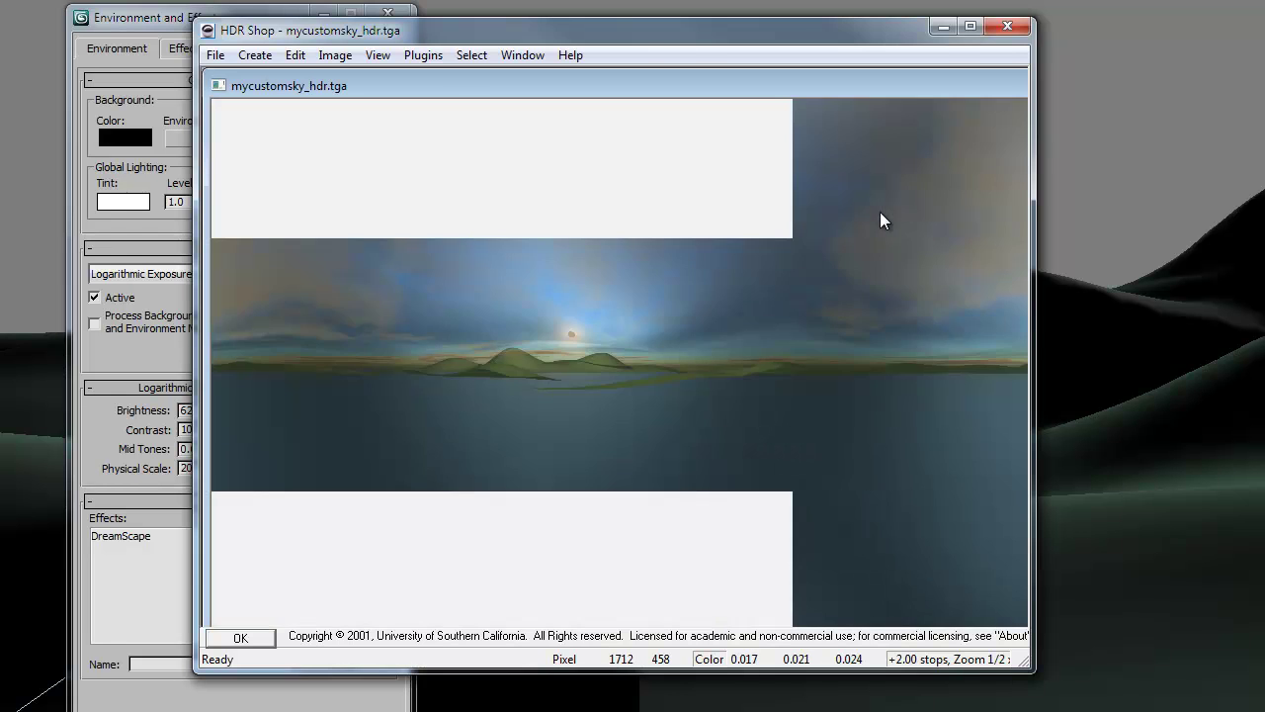
{"action": "key", "text": "minus"}
{"action": "key", "text": "minus"}
{"action": "key", "text": "minus"}
{"action": "key", "text": "minus"}
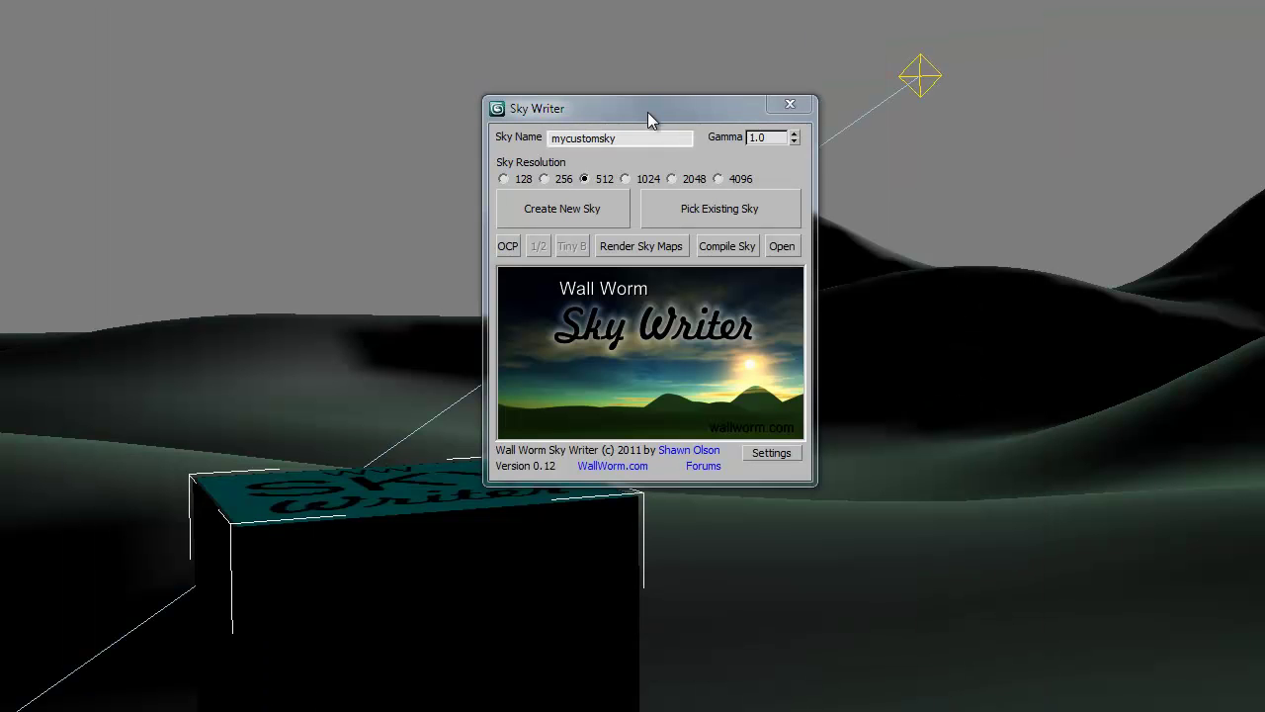
Move the Sky Writer window right and switch off its OCP option.
{"action": "left_click_drag", "start_coordinate": [648, 112], "coordinate": [975, 111]}
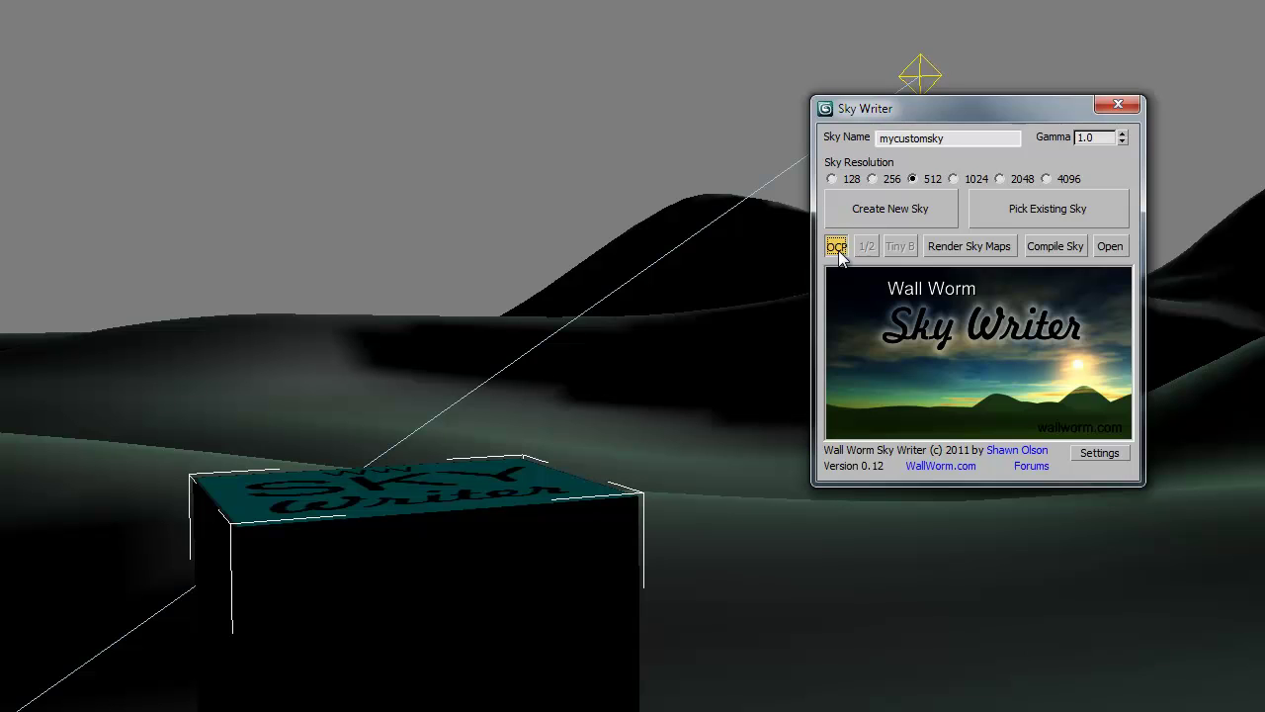
{"action": "left_click", "coordinate": [837, 248]}
{"action": "left_click", "coordinate": [1108, 455]}
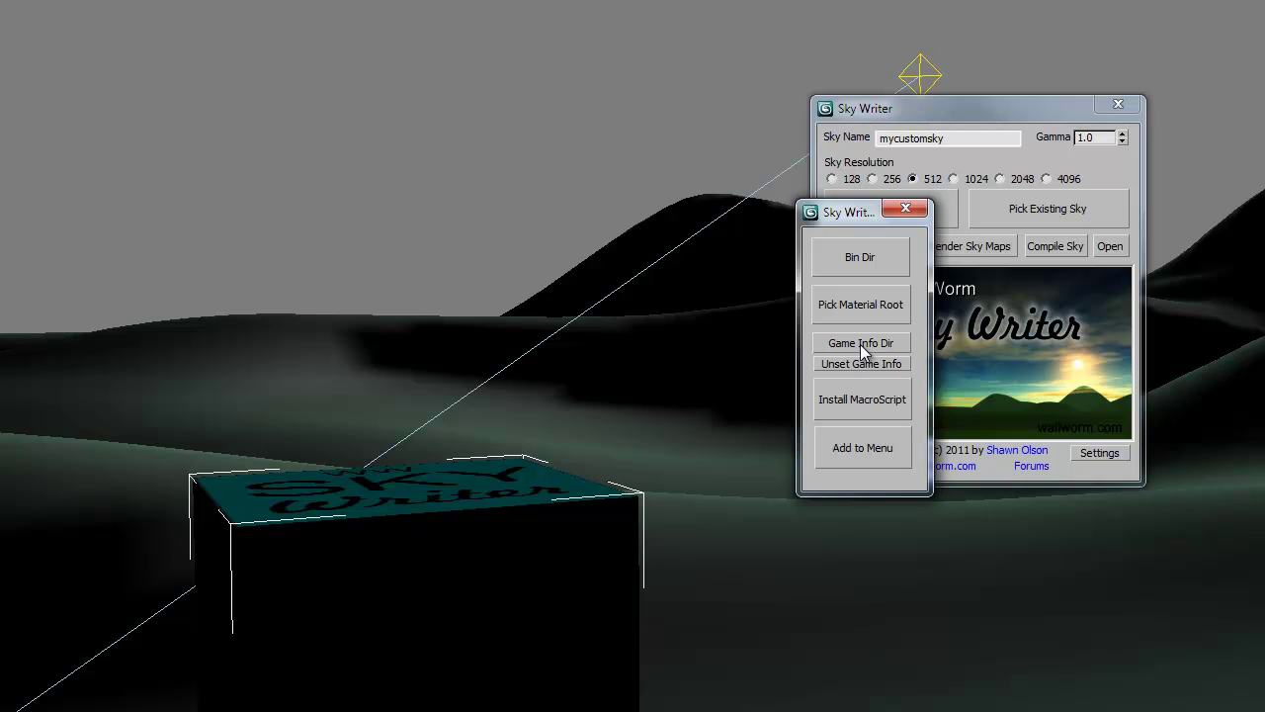
{"action": "left_click_drag", "start_coordinate": [848, 212], "coordinate": [657, 214]}
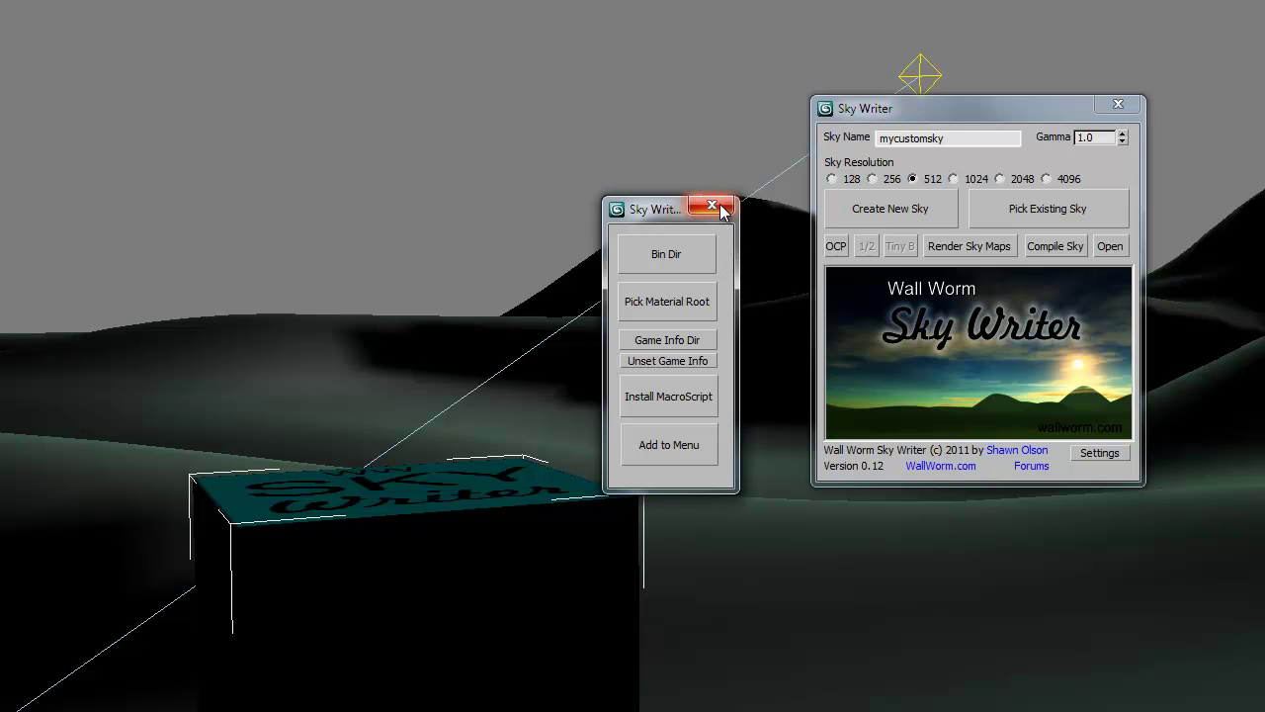
{"action": "left_click_drag", "start_coordinate": [648, 211], "coordinate": [703, 122]}
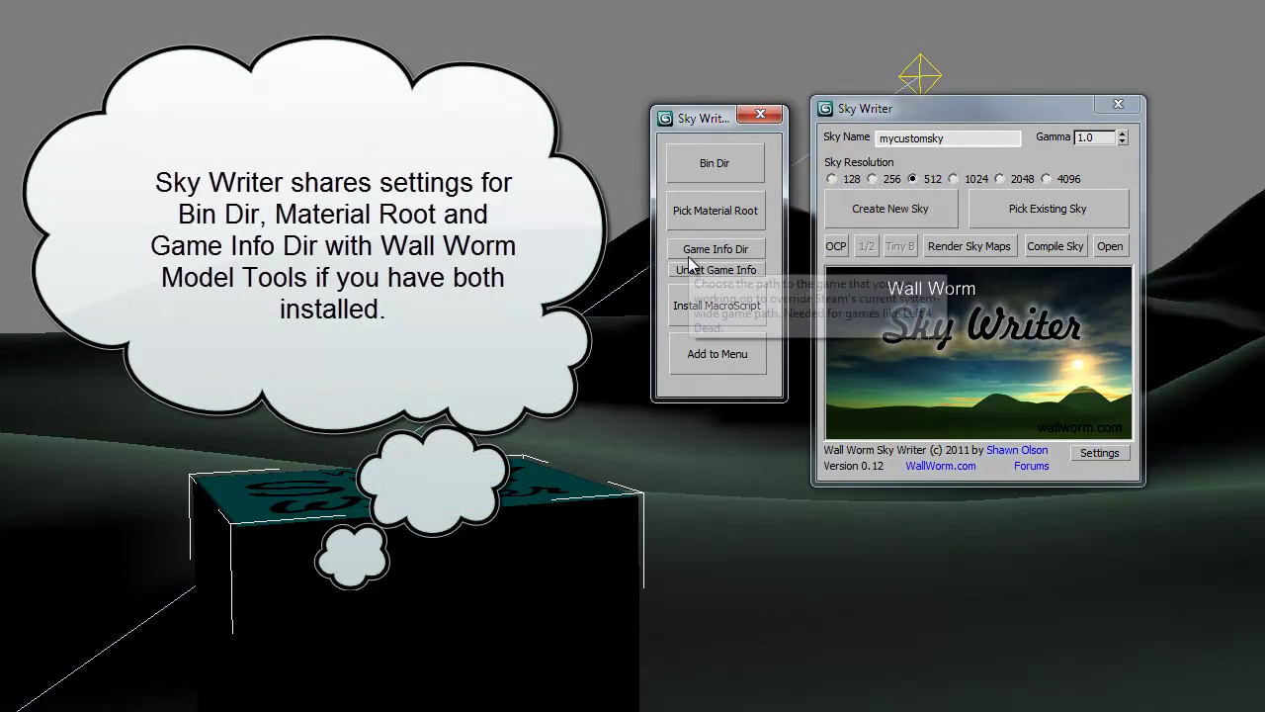
{"action": "left_click_drag", "start_coordinate": [705, 119], "coordinate": [525, 119]}
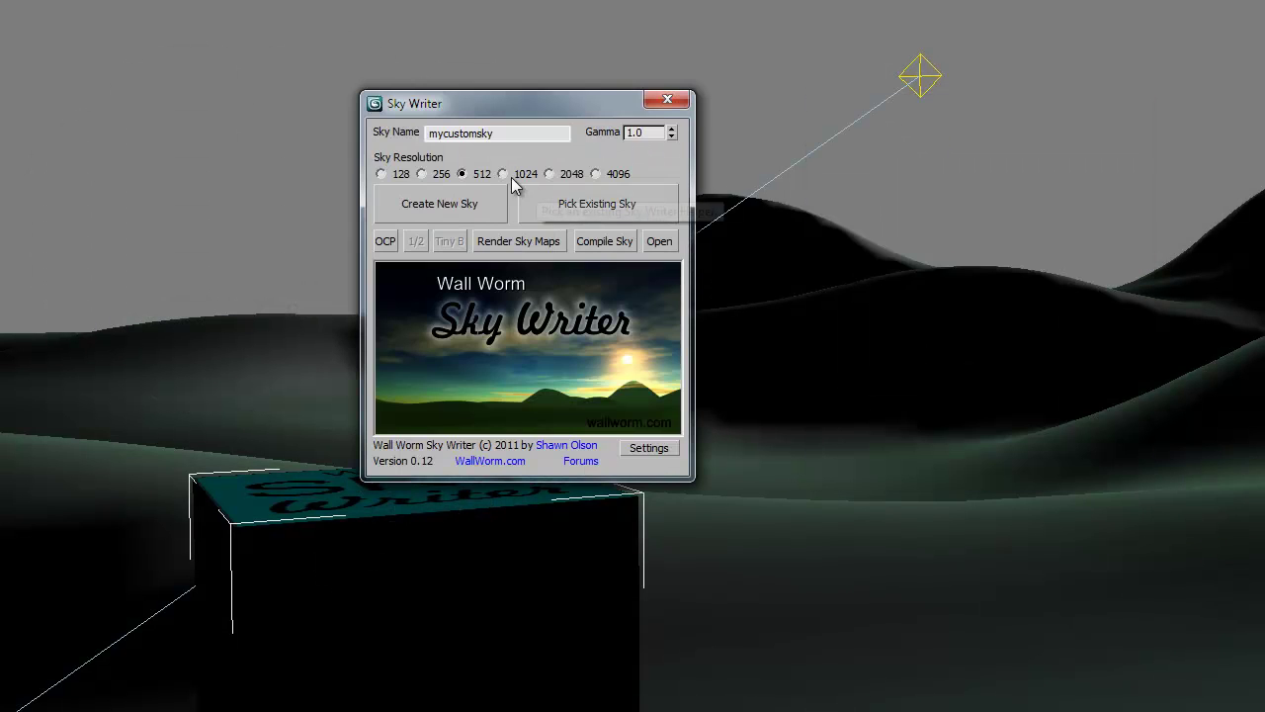
Set the sky resolution to 1024 and copy the sky name 'mycustomsky'.
{"action": "left_click", "coordinate": [503, 174]}
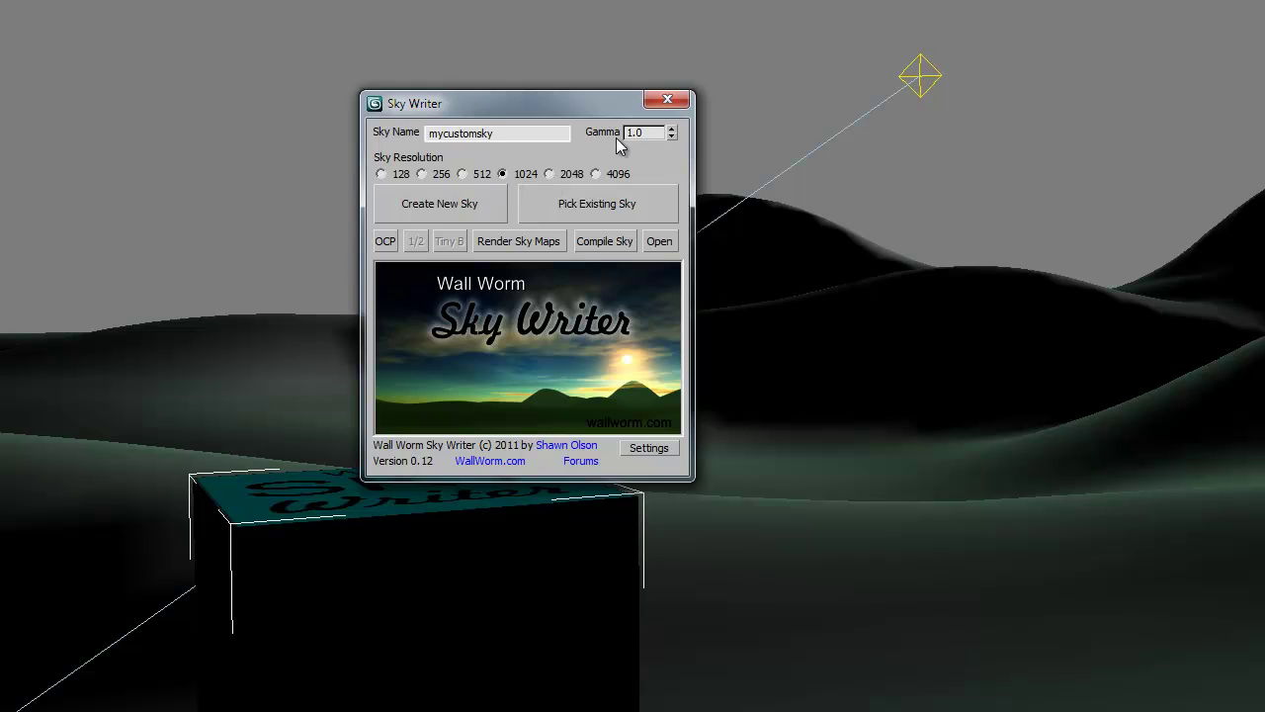
{"action": "left_click", "coordinate": [534, 135]}
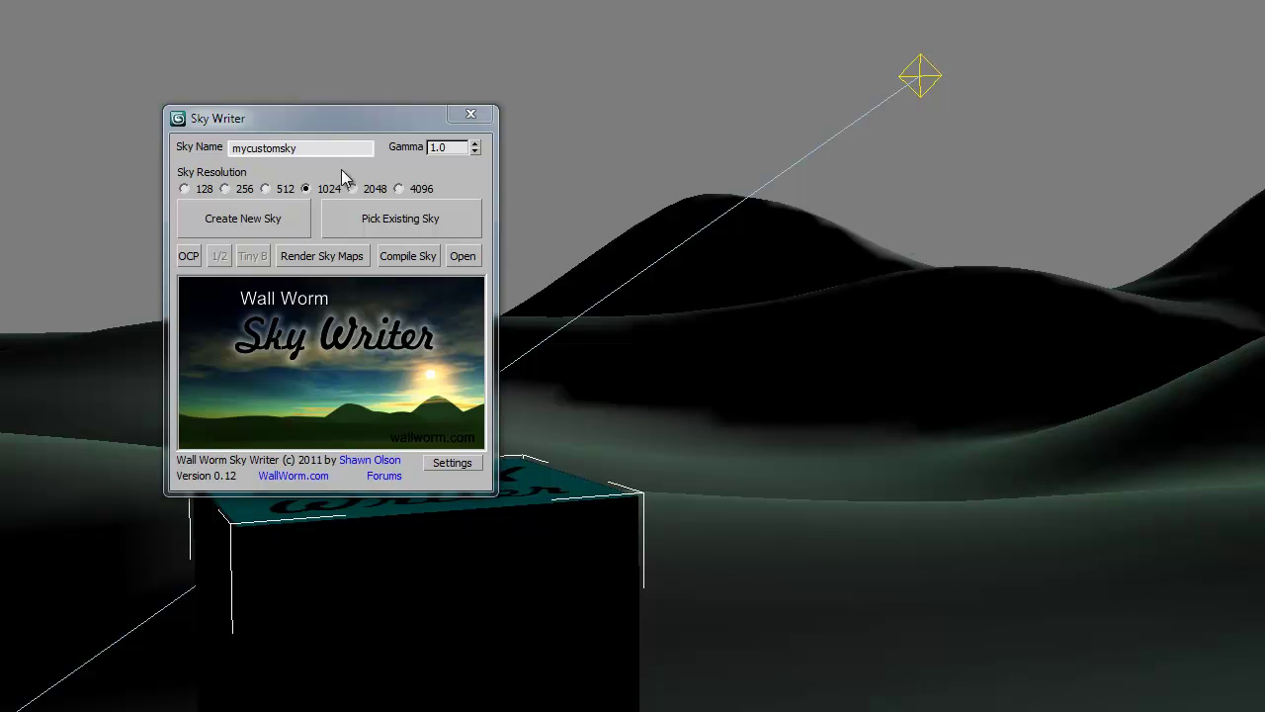
{"action": "left_click_drag", "start_coordinate": [317, 152], "coordinate": [221, 158]}
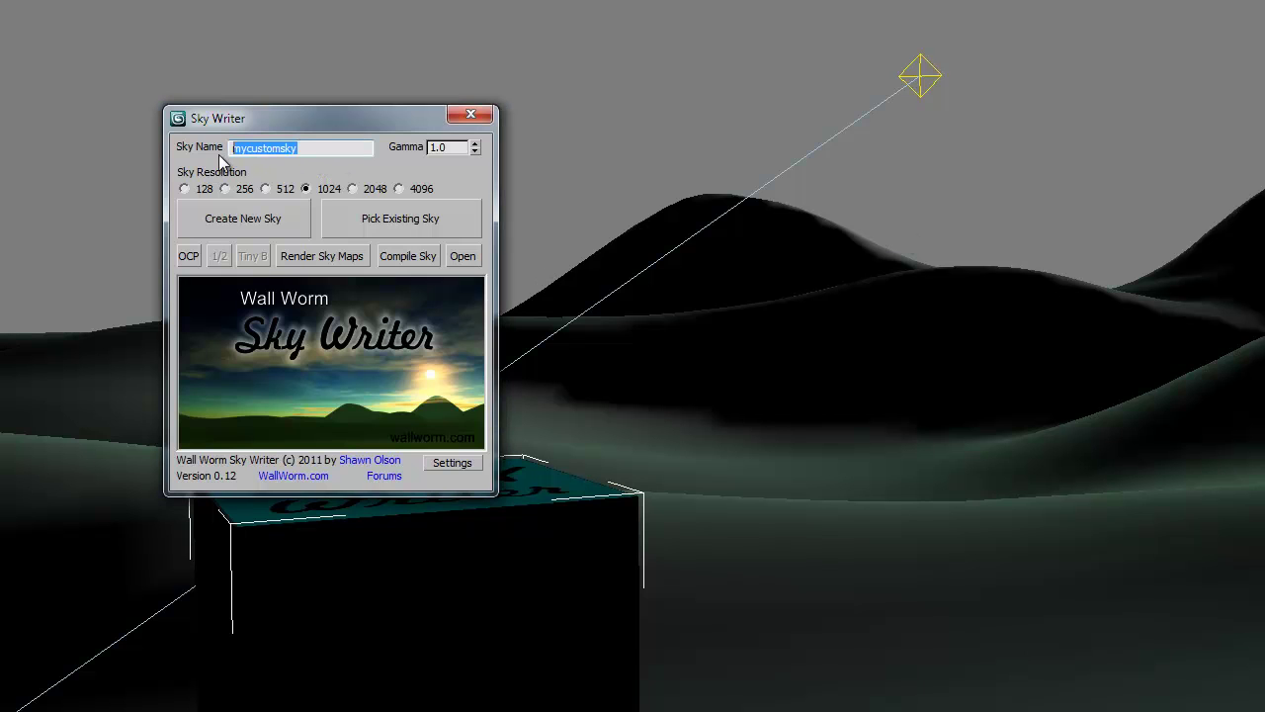
{"action": "right_click", "coordinate": [251, 148]}
{"action": "left_click", "coordinate": [324, 216]}
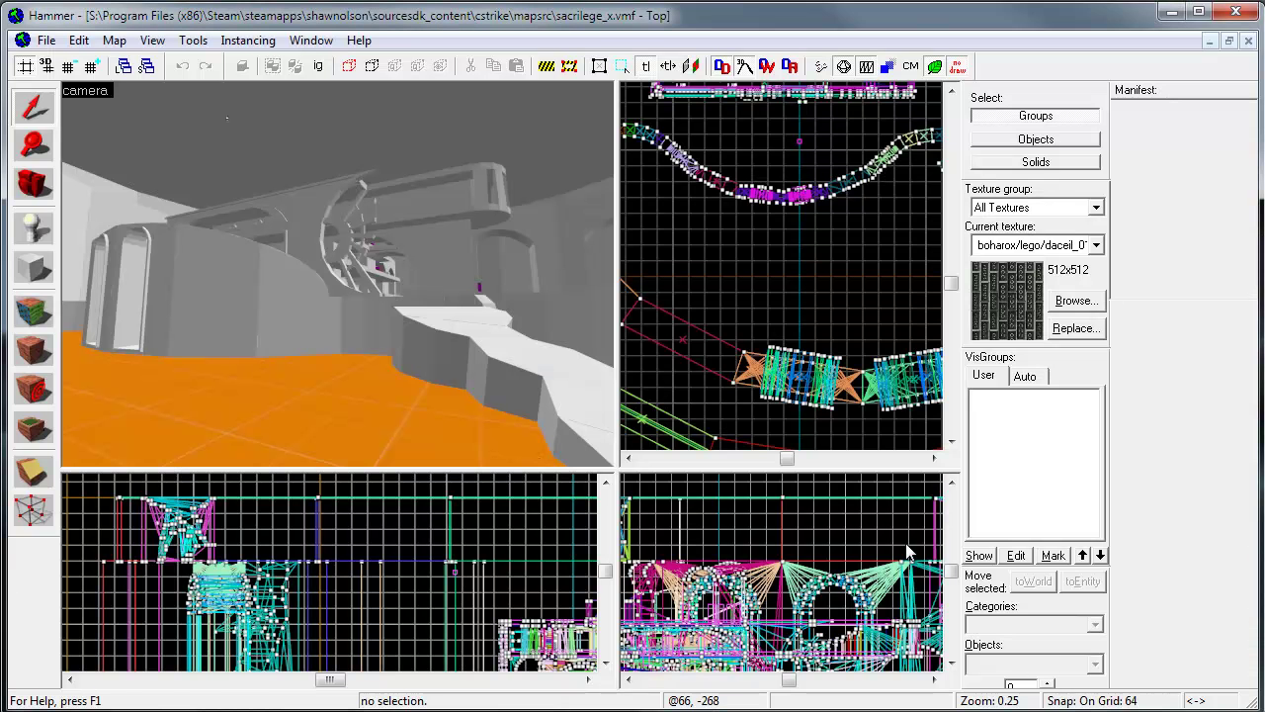
In Map Properties, replace the SkyBox Texture Name 'sky_dust' with 'mycustomsky_hdr'.
{"action": "left_click", "coordinate": [113, 40]}
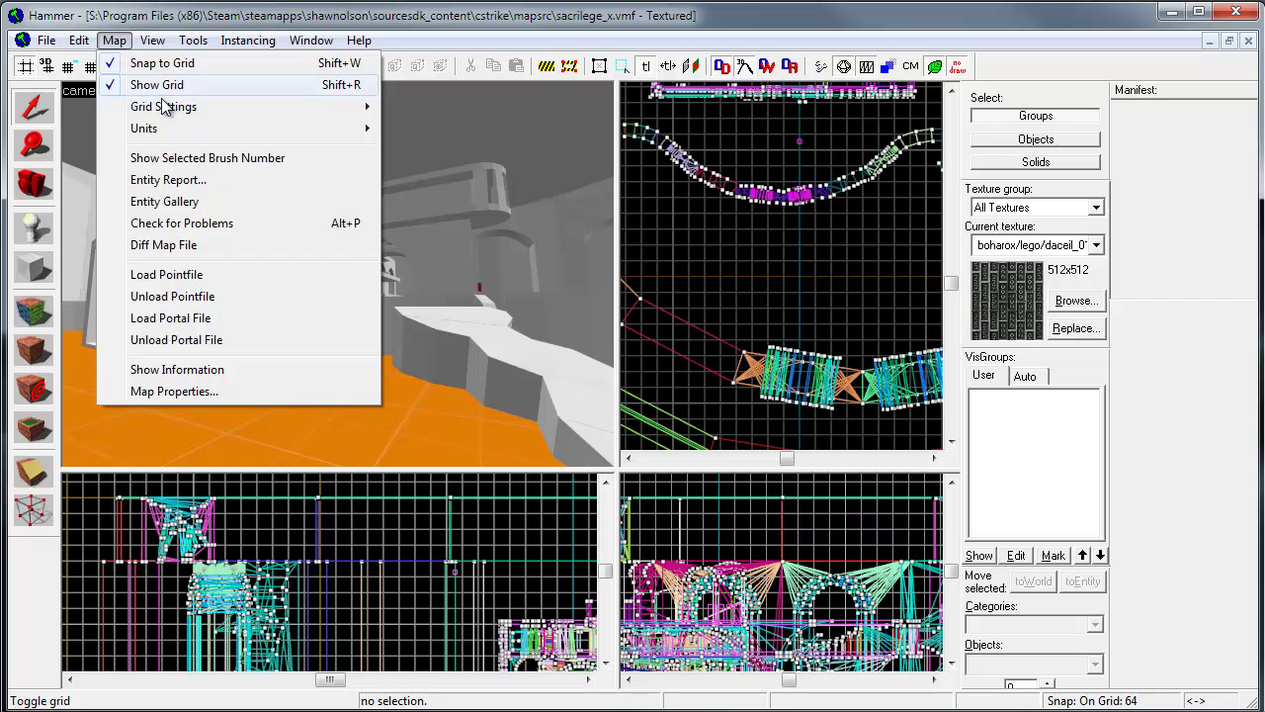
{"action": "left_click", "coordinate": [174, 391]}
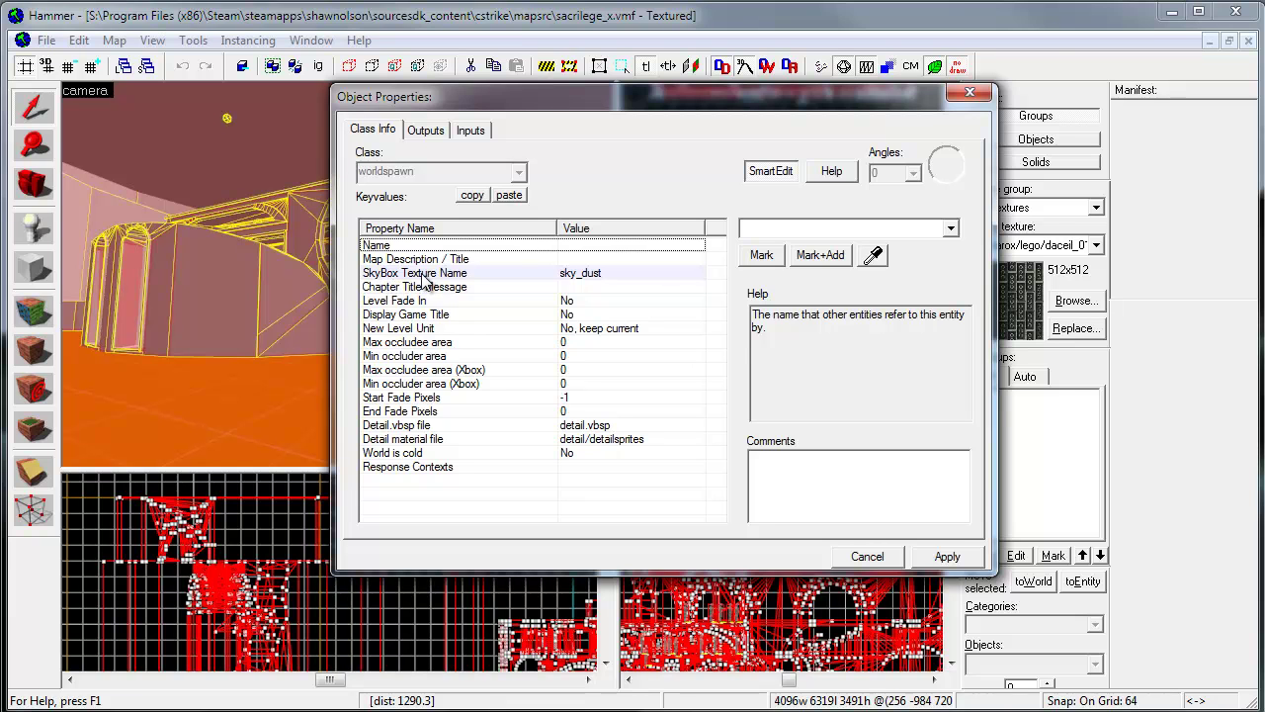
{"action": "left_click", "coordinate": [423, 276]}
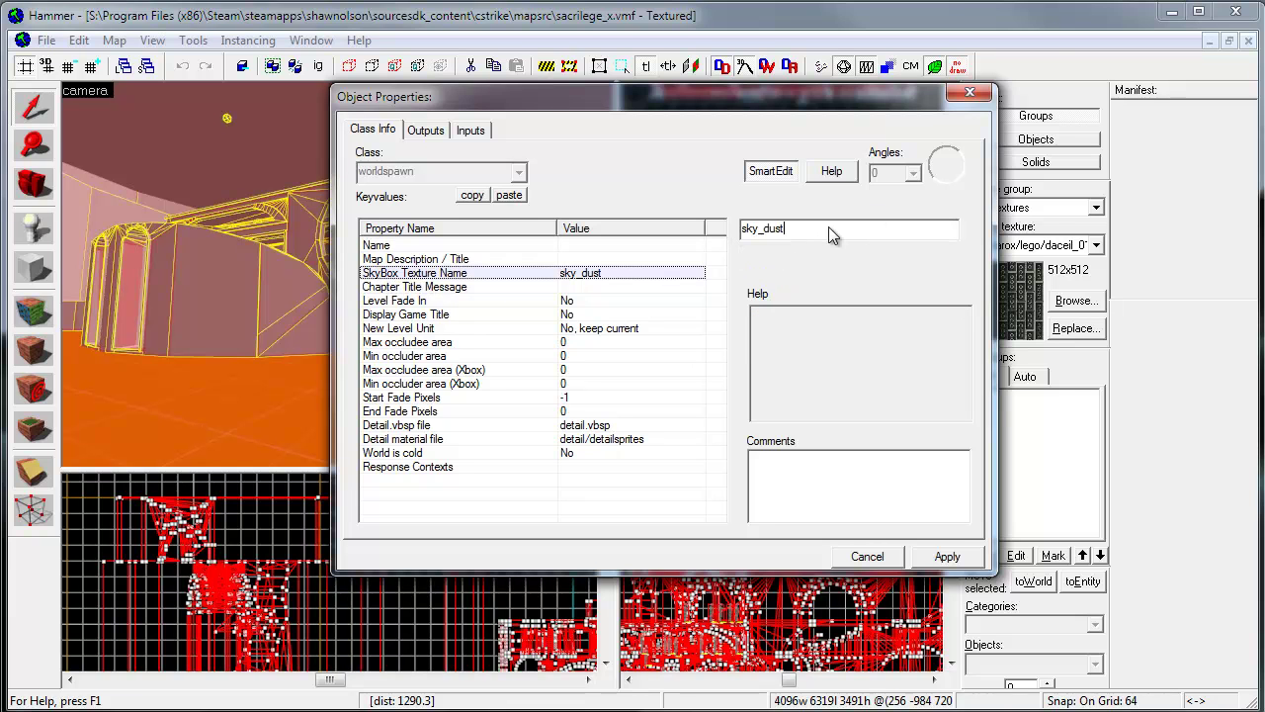
{"action": "left_click_drag", "start_coordinate": [803, 227], "coordinate": [727, 230]}
{"action": "type", "text": "mycustomsky"}
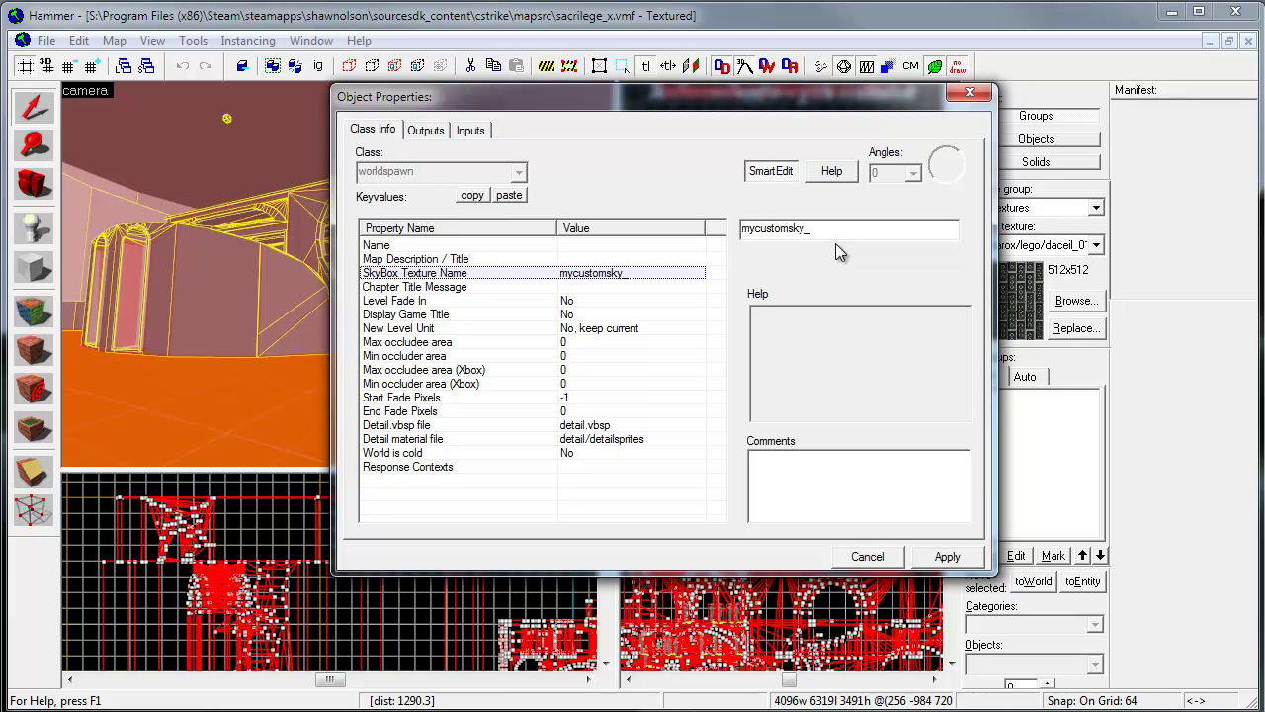
{"action": "type", "text": "hdr"}
Apply the new skybox texture name and close the map properties.
{"action": "left_click", "coordinate": [947, 556]}
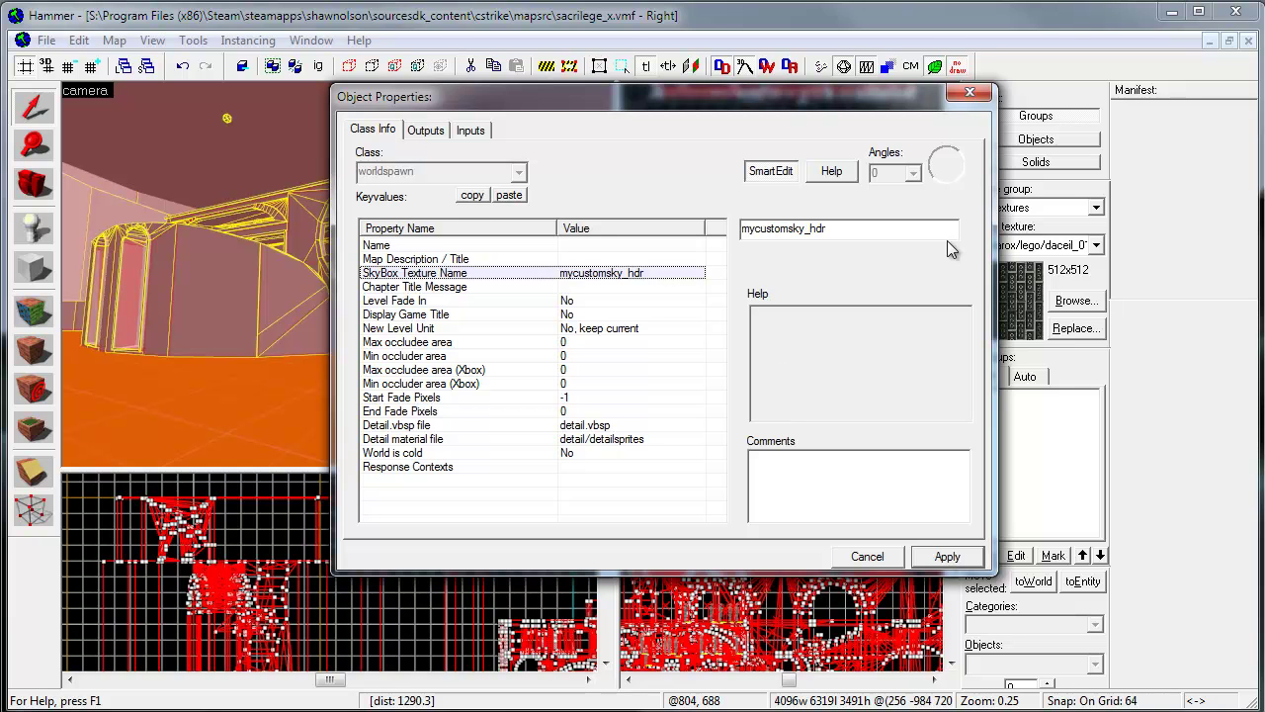
{"action": "left_click", "coordinate": [955, 557]}
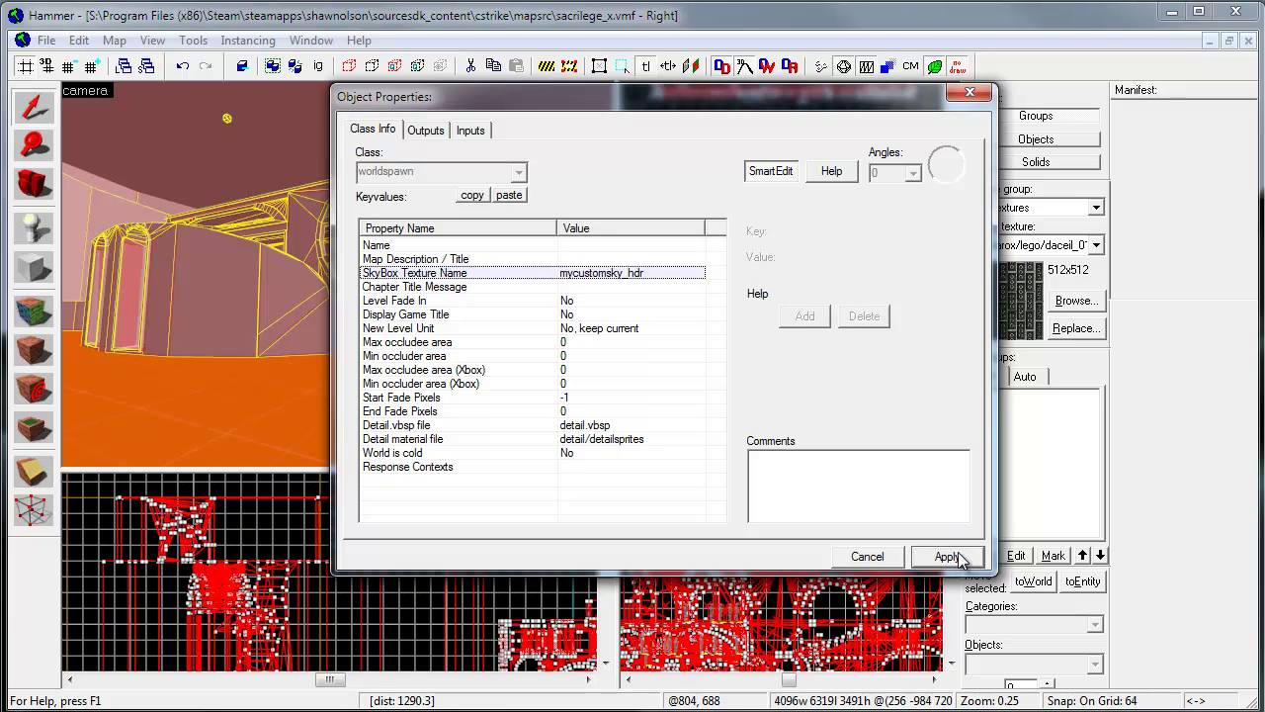
{"action": "left_click", "coordinate": [970, 92]}
{"action": "left_click_drag", "start_coordinate": [510, 256], "coordinate": [367, 143]}
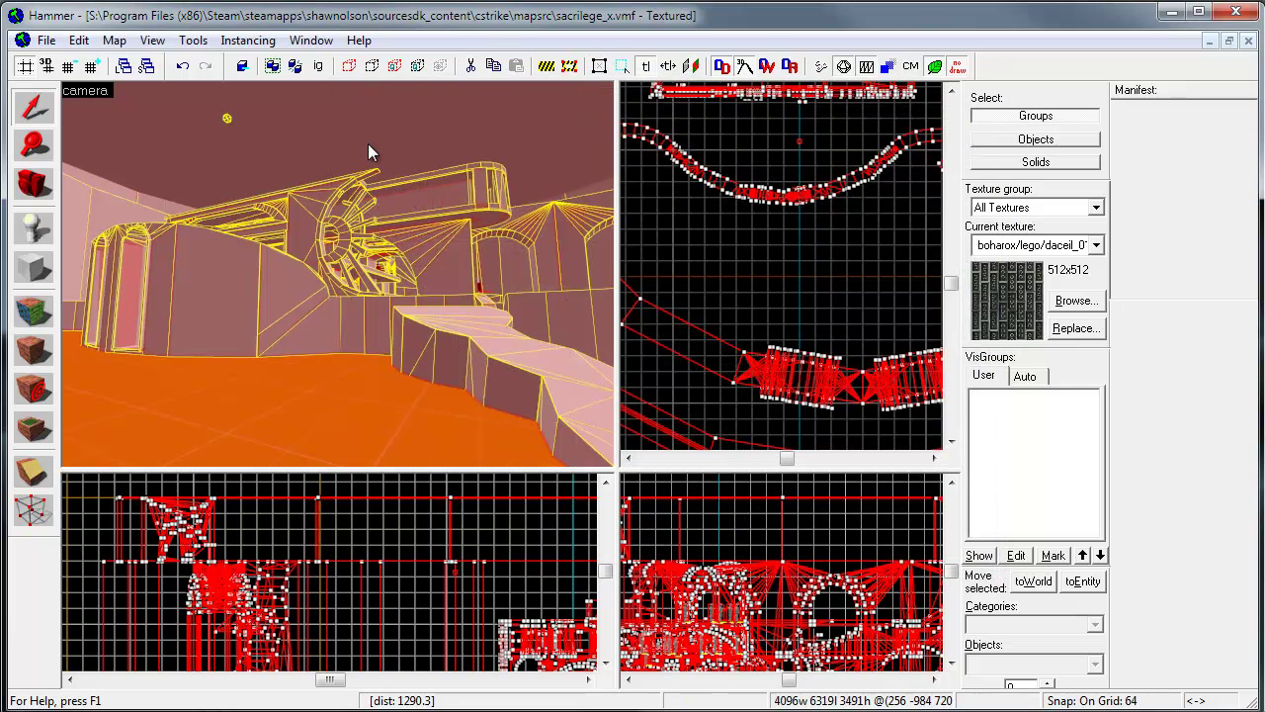